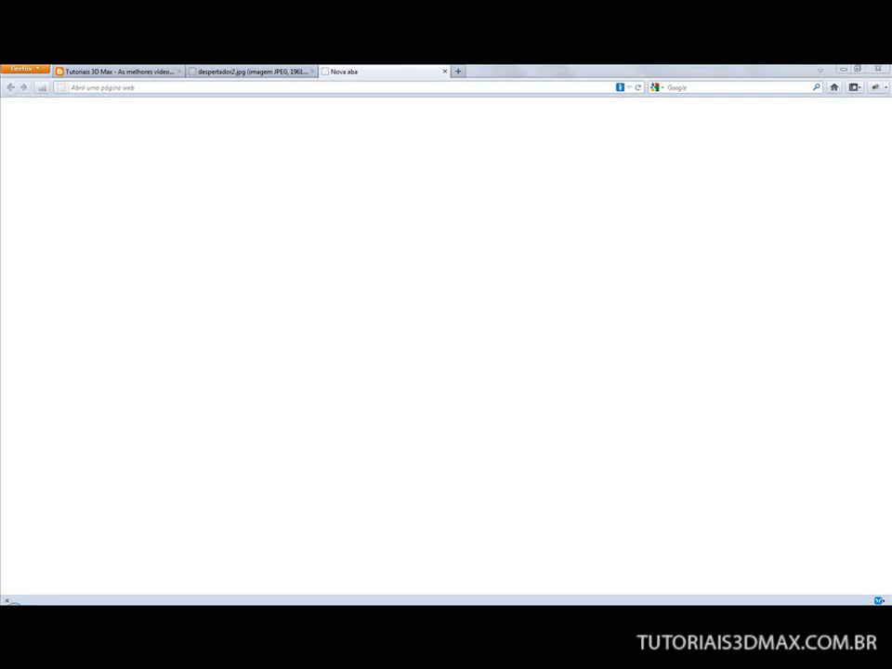
# Load google.com in the empty browser tab
pyautogui.click(519, 87)
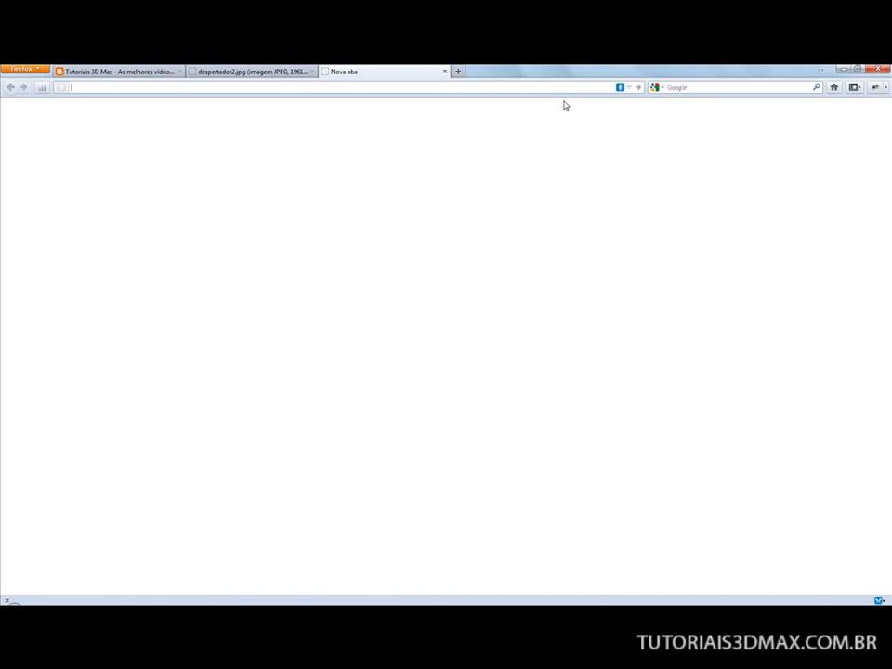
pyautogui.write('go')
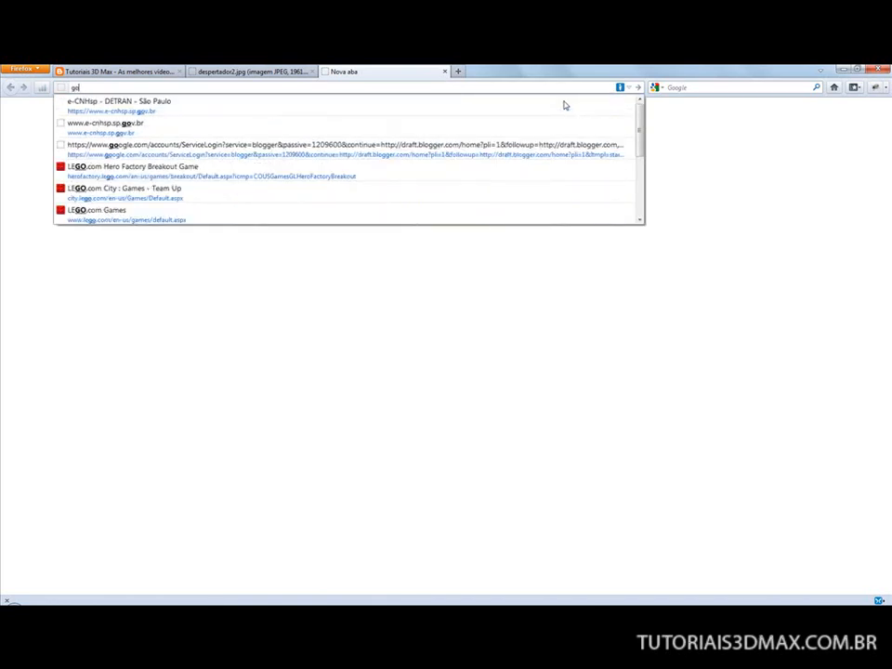
pyautogui.write('ogle.com')
pyautogui.press('Return')
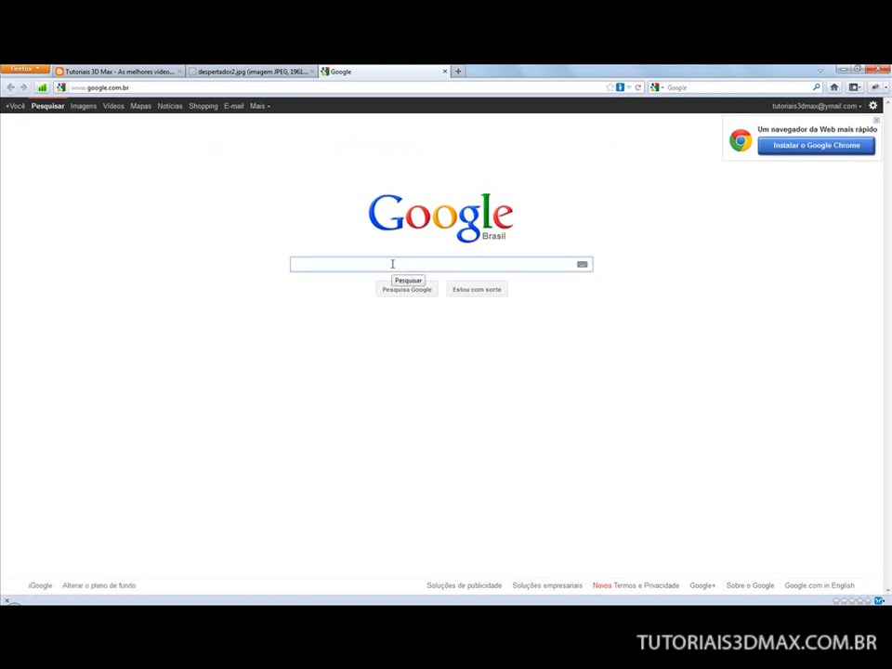
# Search Google for "despertador antigo" and show the image results
pyautogui.write('desperta')
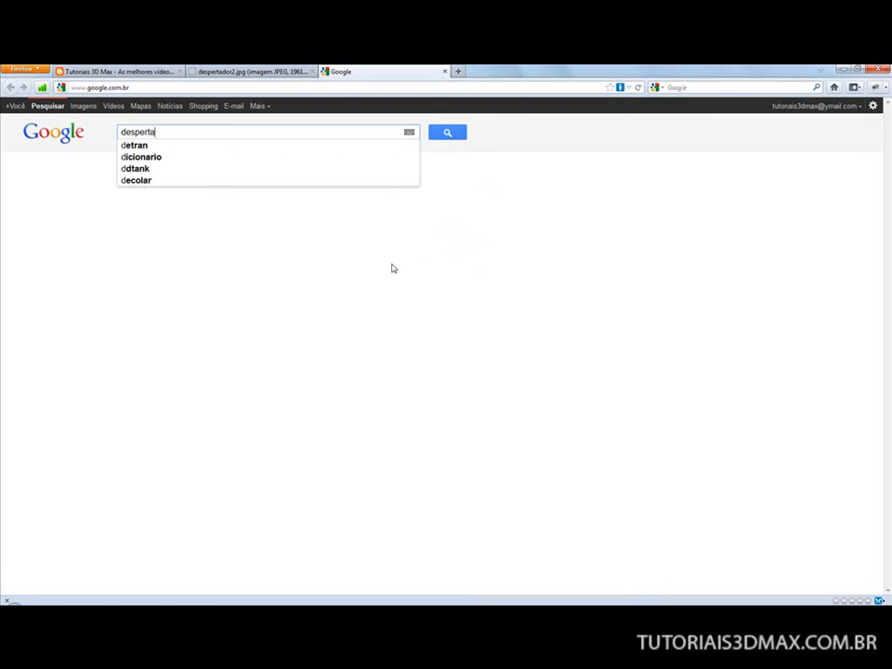
pyautogui.write('dor antigo')
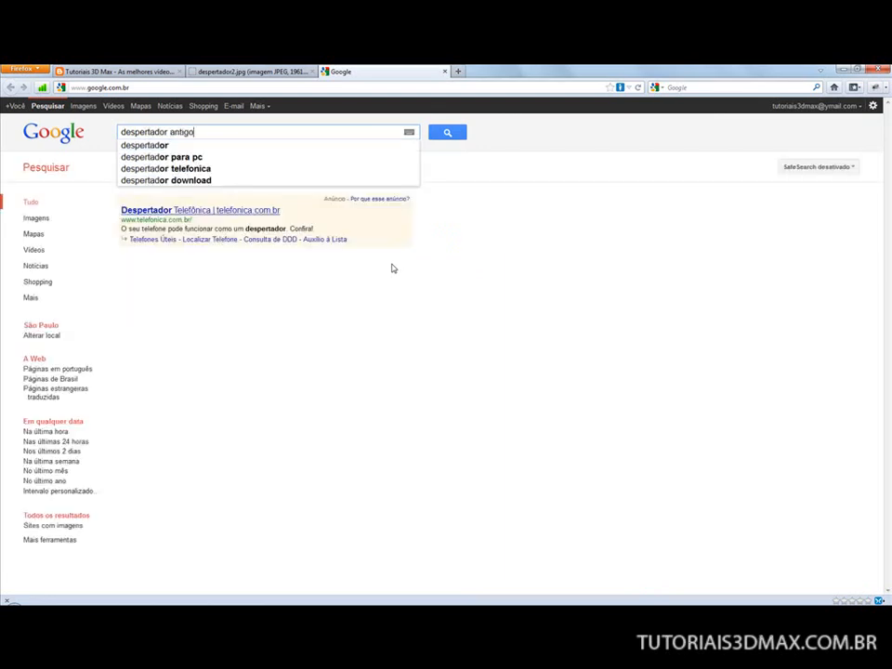
pyautogui.press('Return')
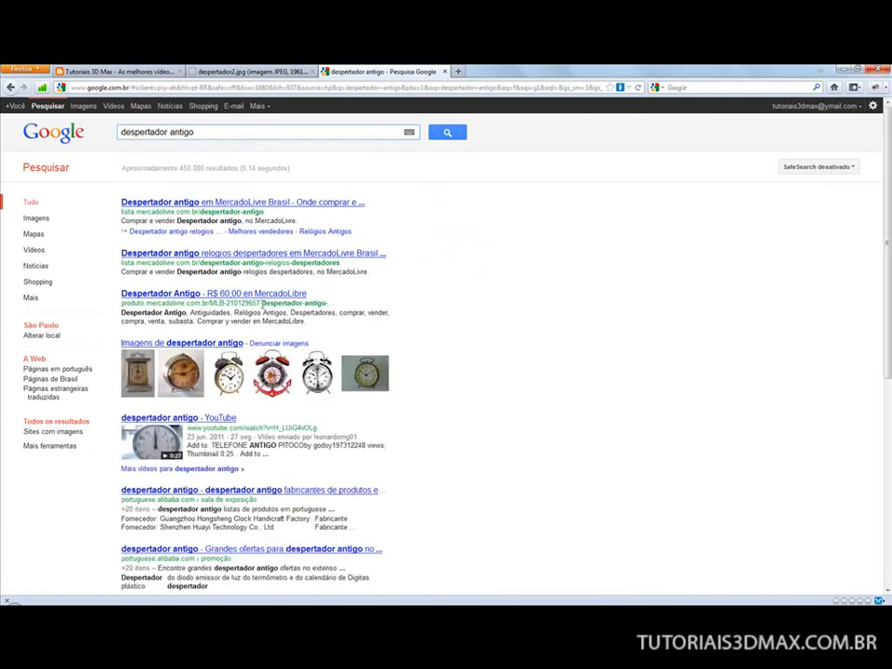
pyautogui.click(81, 107)
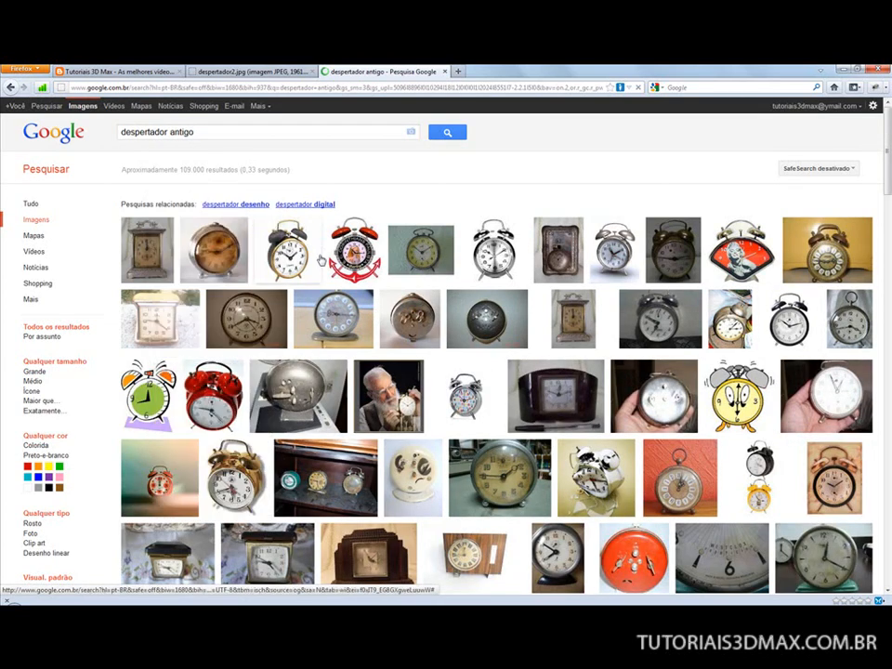
# Open the red alarm clock picture despertador2.jpg from the image results at its original size
pyautogui.moveTo(483, 250)
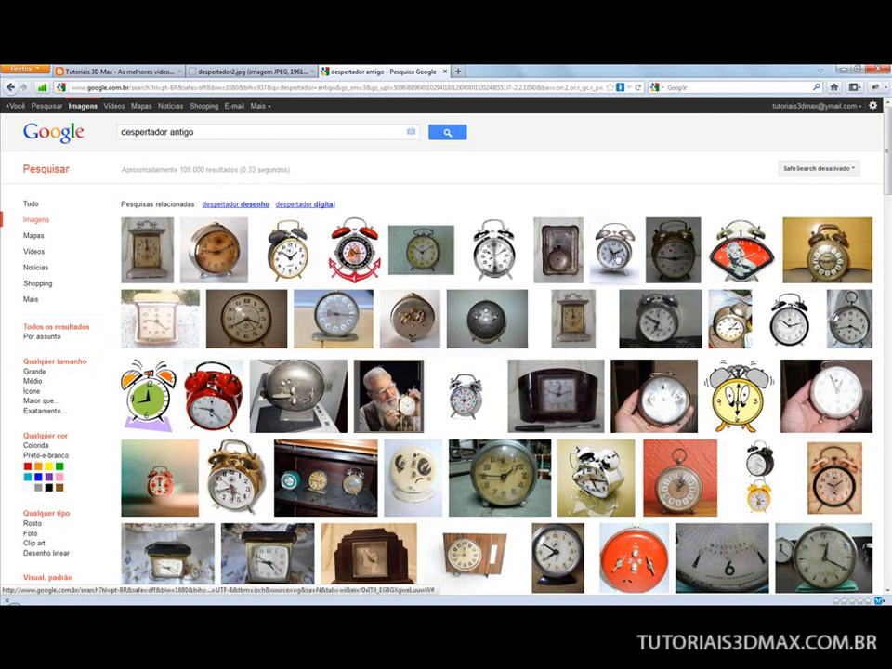
pyautogui.moveTo(615, 260)
pyautogui.moveTo(219, 407)
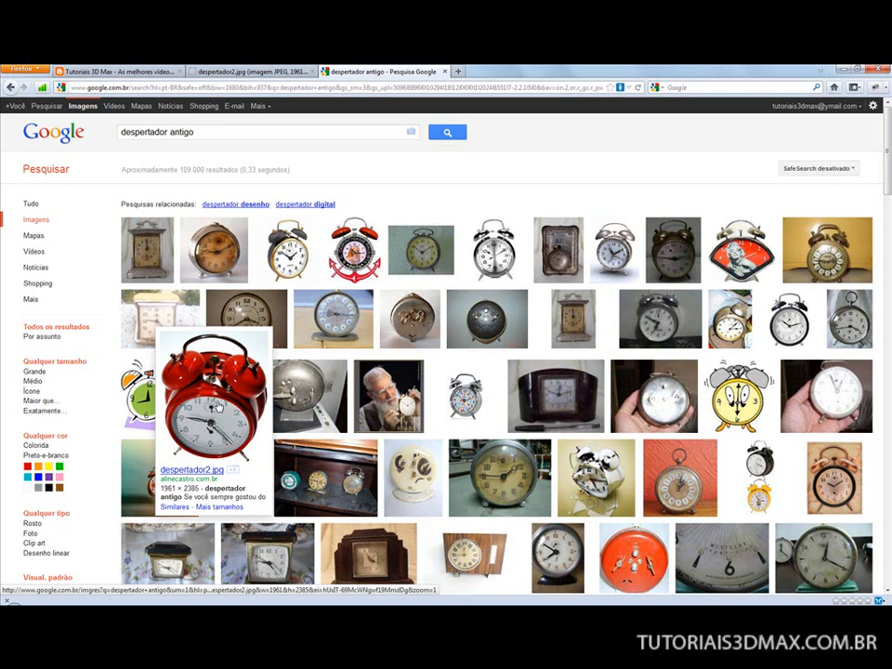
pyautogui.click(219, 407)
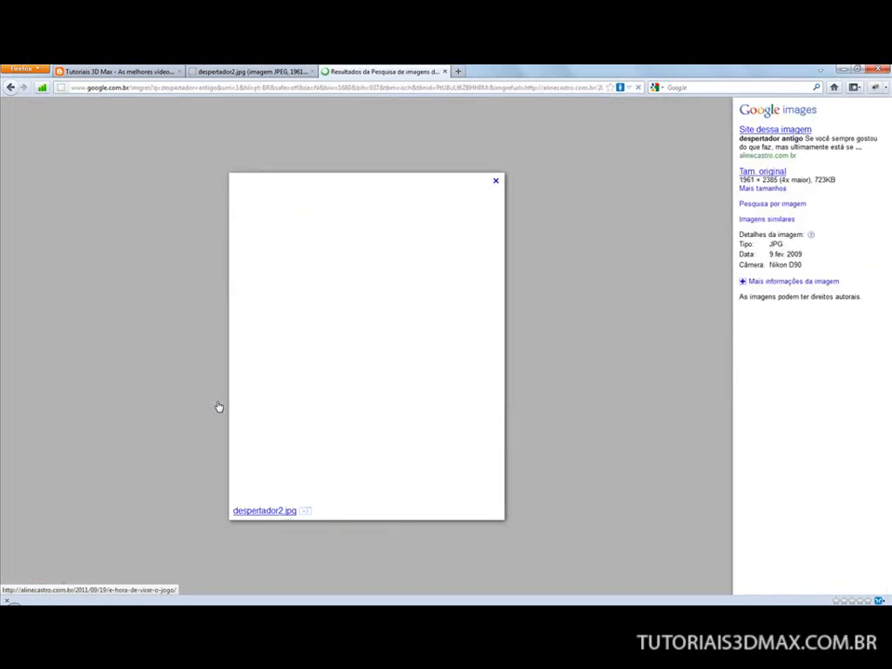
pyautogui.click(764, 173)
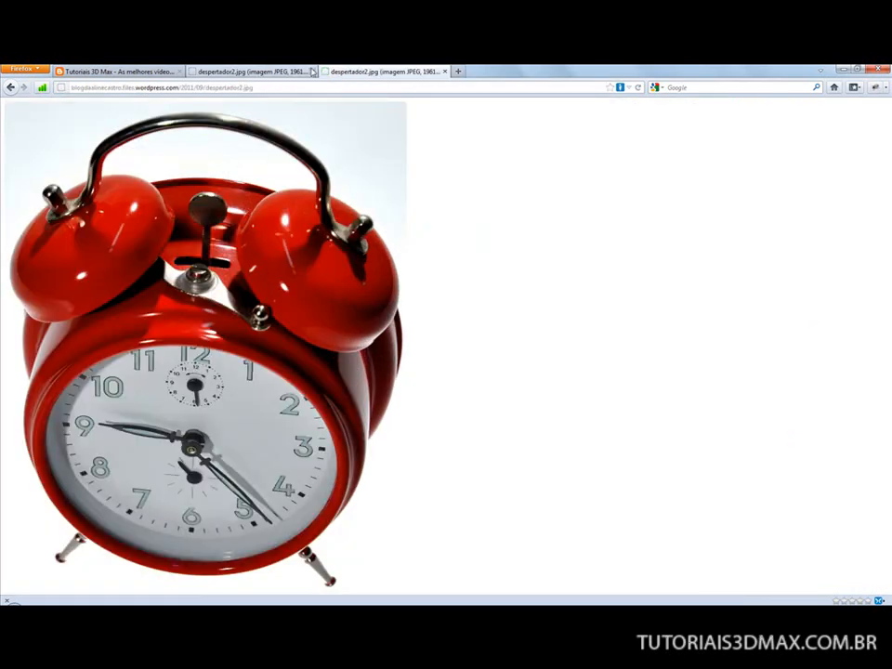
# Close the duplicate despertador2.jpg tab and start saving the full-size red alarm clock image
pyautogui.click(312, 71)
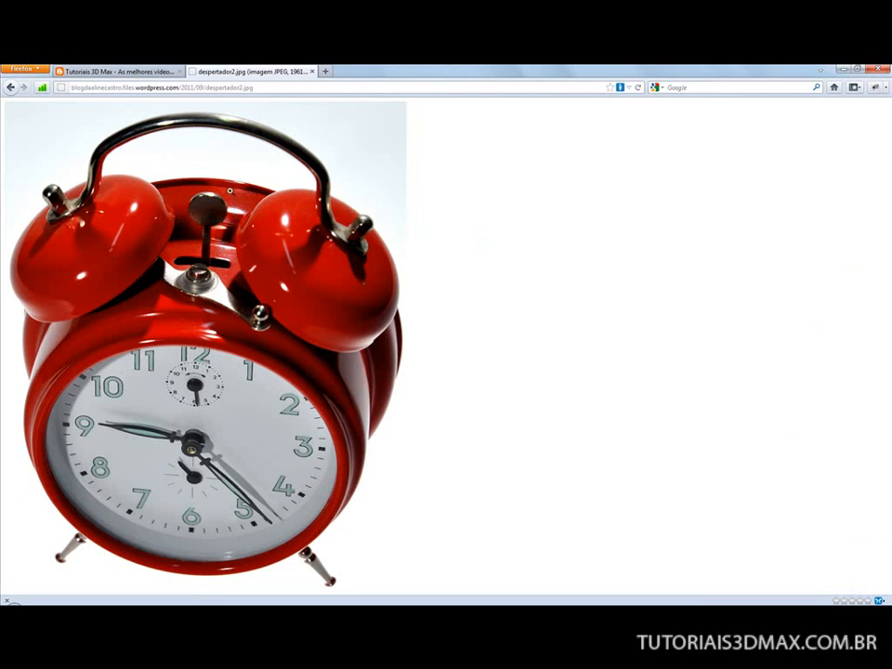
pyautogui.rightClick(230, 191)
pyautogui.click(258, 228)
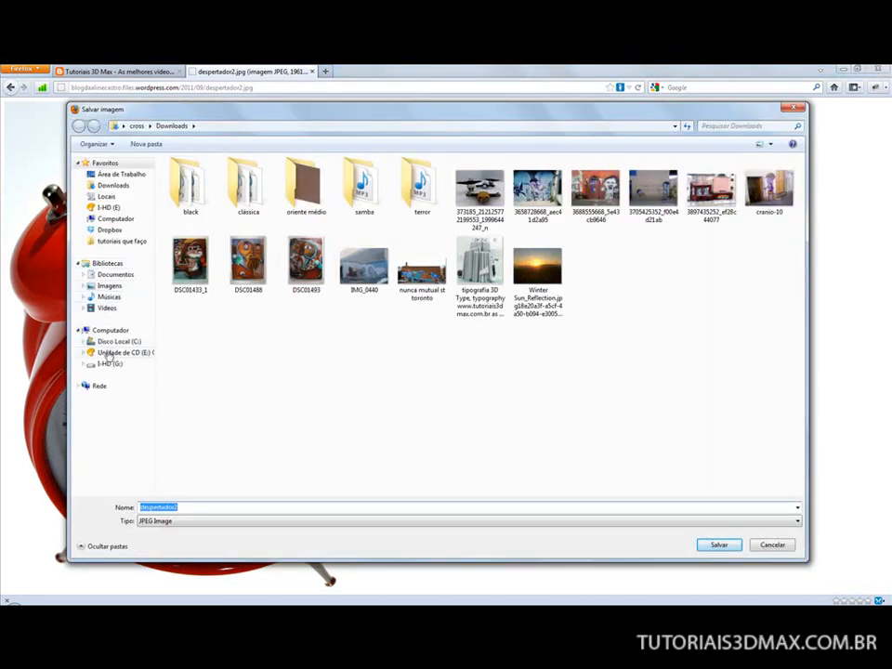
pyautogui.click(109, 365)
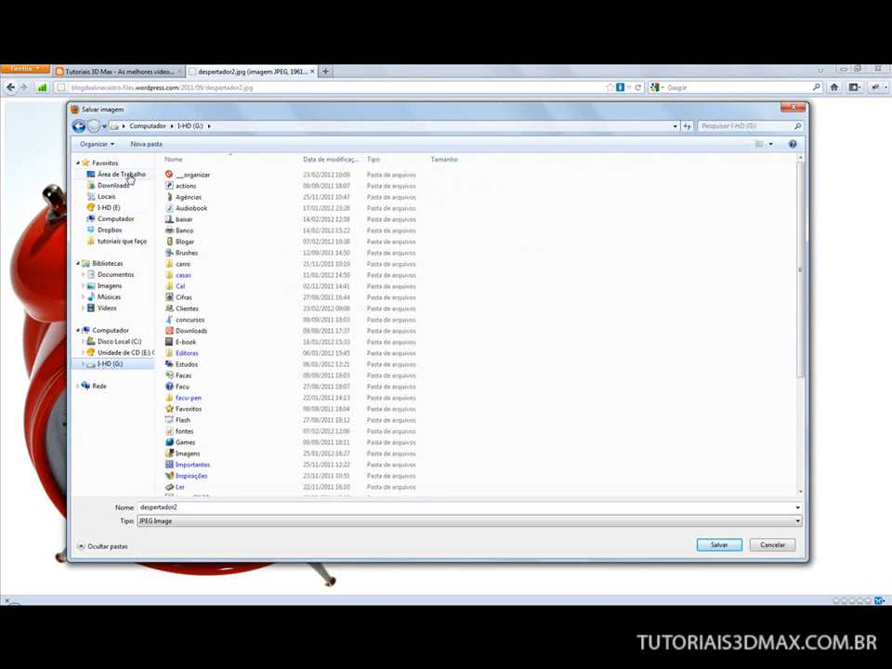
pyautogui.click(122, 175)
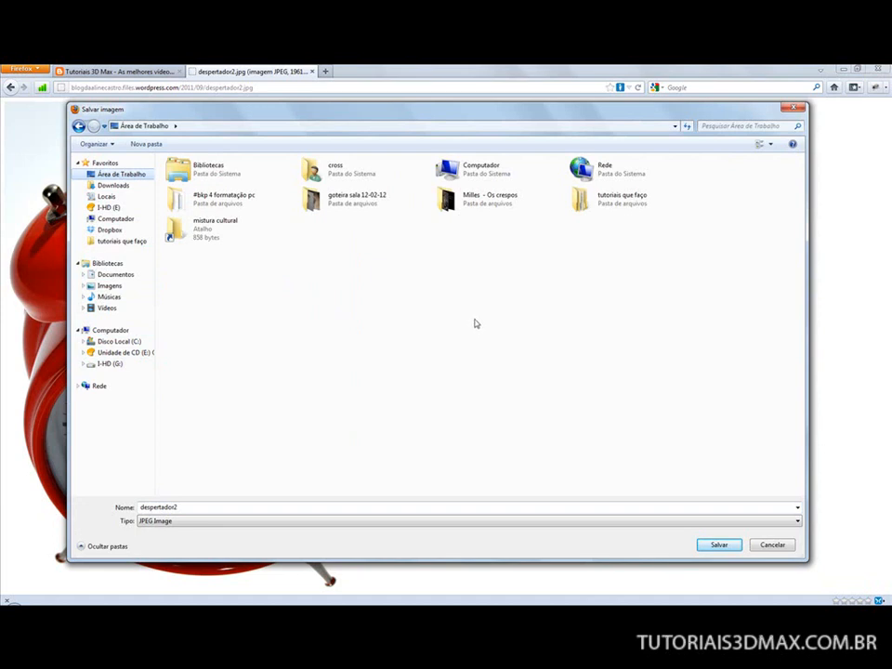
pyautogui.rightClick(472, 318)
pyautogui.click(255, 270)
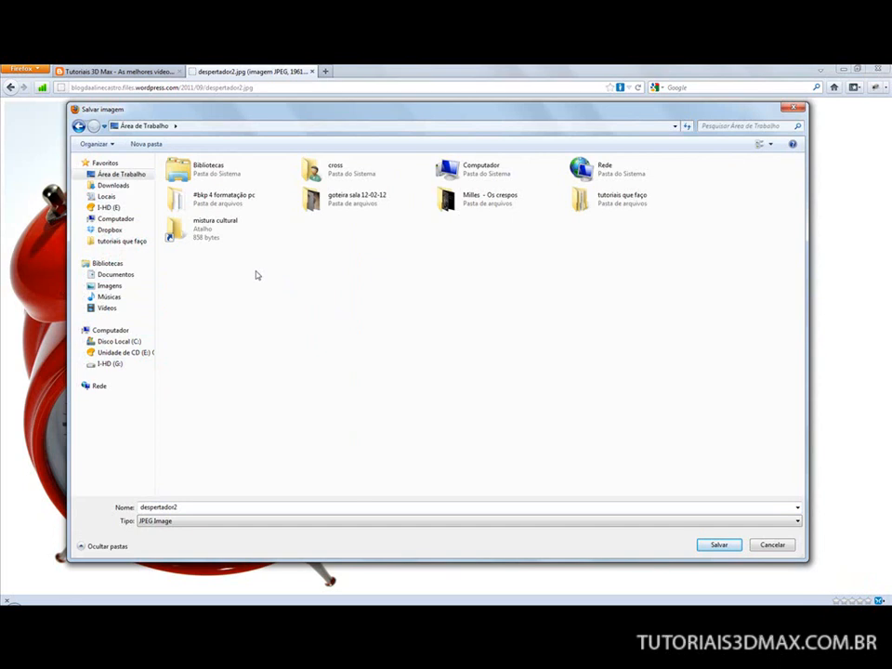
# Set the save location to the 3D folder inside Estudos > tutoriais que faço on drive G:
pyautogui.click(111, 363)
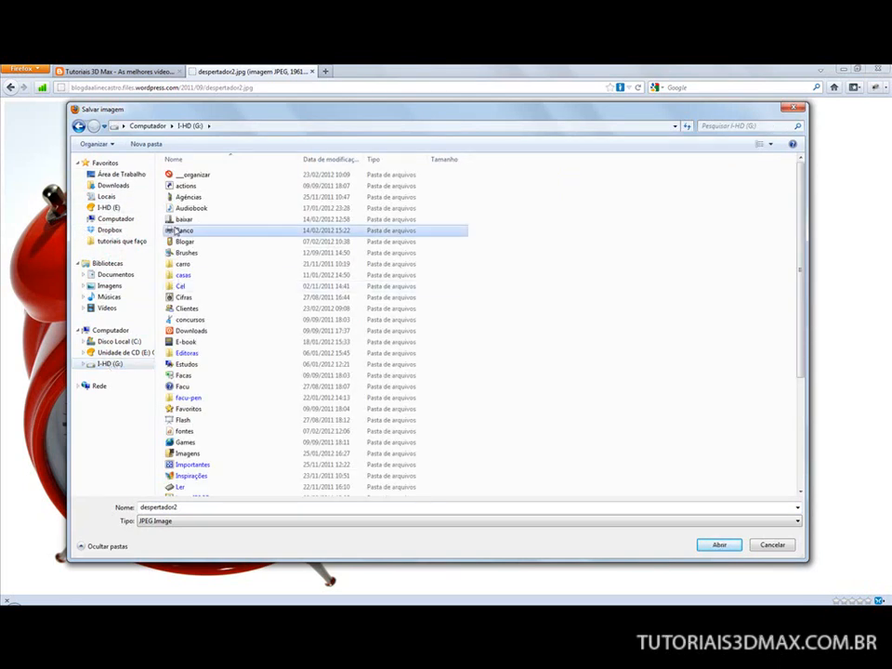
pyautogui.click(184, 243)
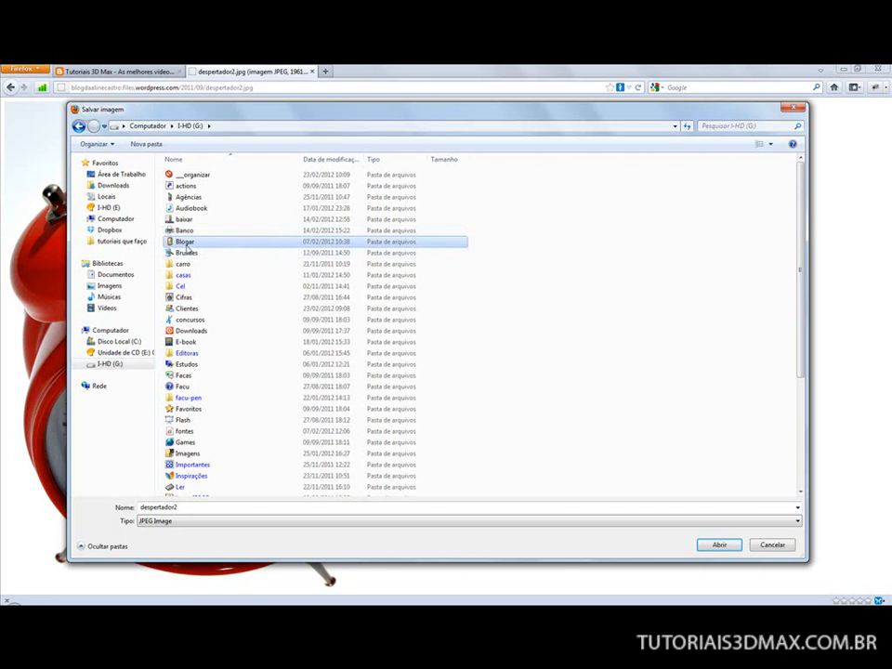
pyautogui.click(190, 364)
pyautogui.doubleClick(197, 366)
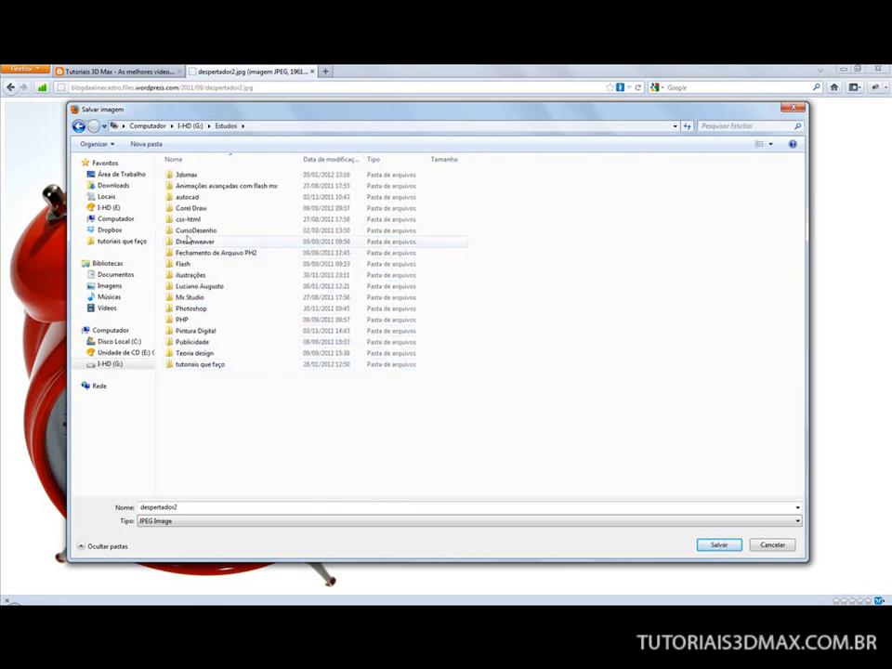
pyautogui.doubleClick(202, 365)
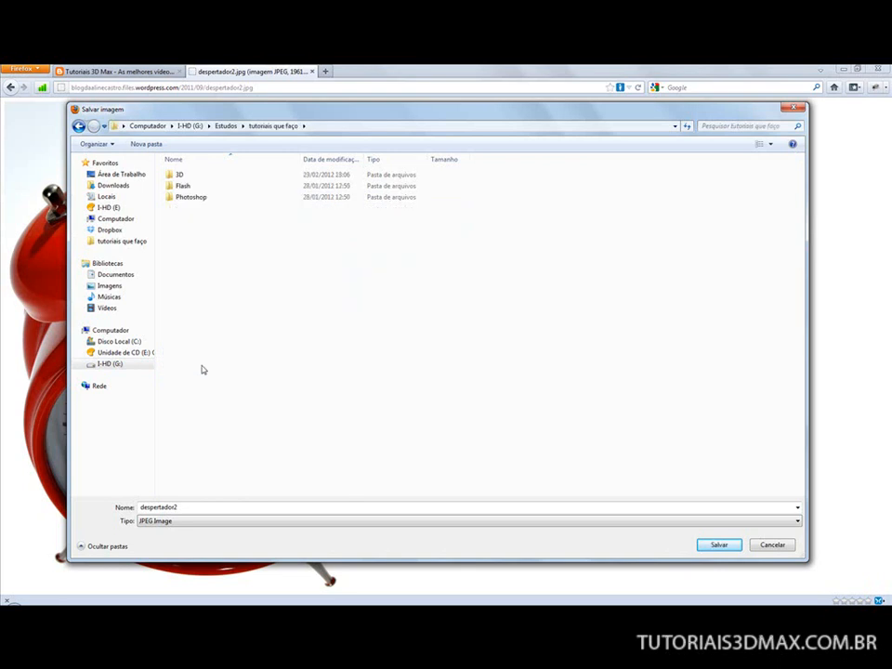
pyautogui.doubleClick(180, 175)
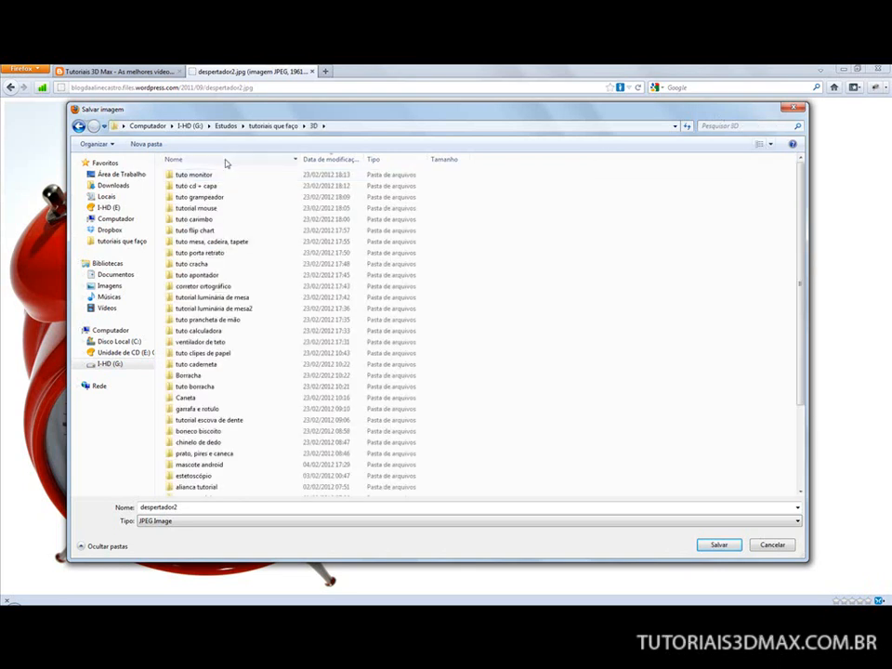
# Create a folder named "despertador antigo" in the 3D folder and open it
pyautogui.click(160, 148)
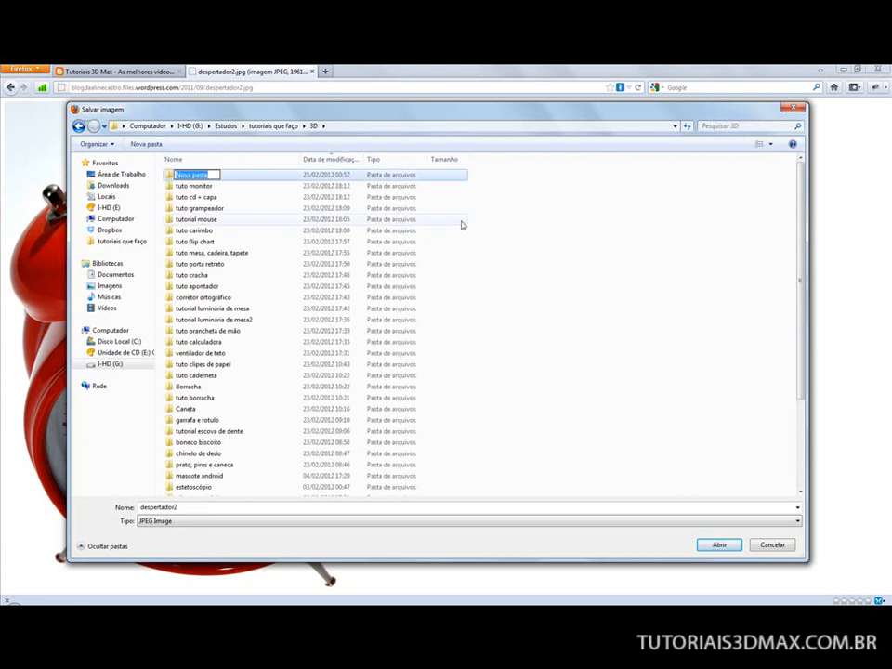
pyautogui.write('despertador antigo')
pyautogui.press('Return')
pyautogui.press('Return')
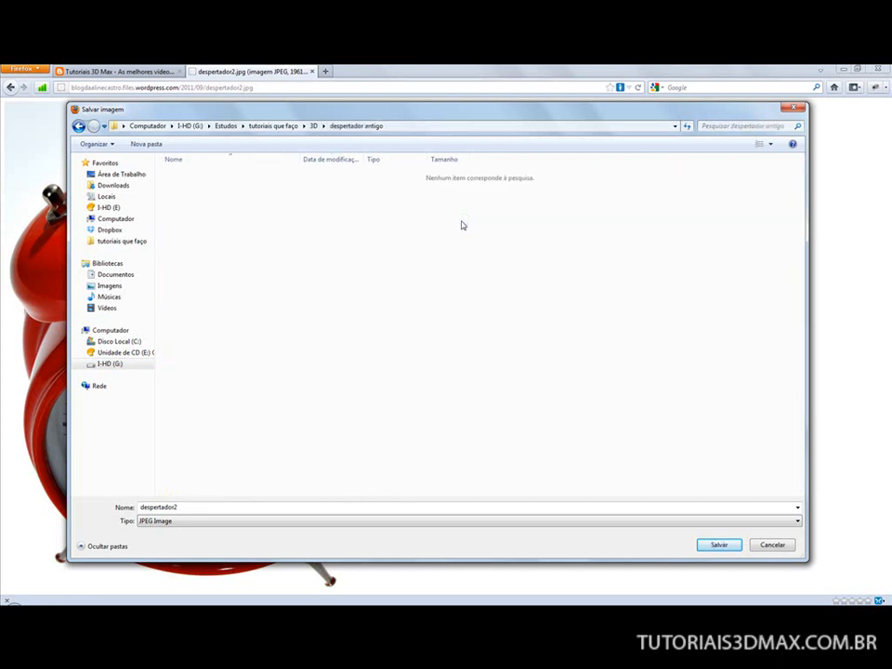
# Create a subfolder named "ref" inside despertador antigo and open it
pyautogui.rightClick(384, 270)
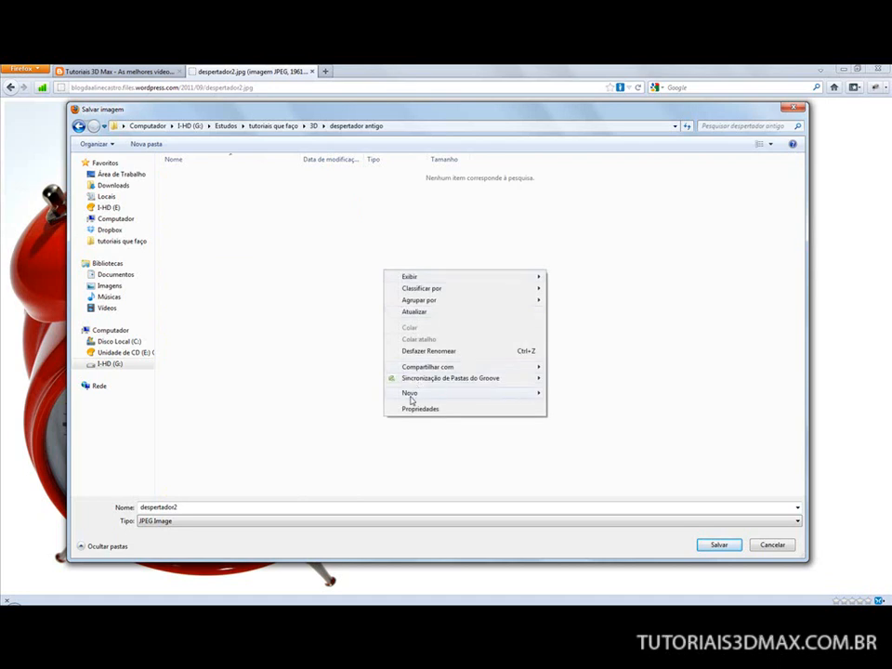
pyautogui.moveTo(501, 395)
pyautogui.click(564, 393)
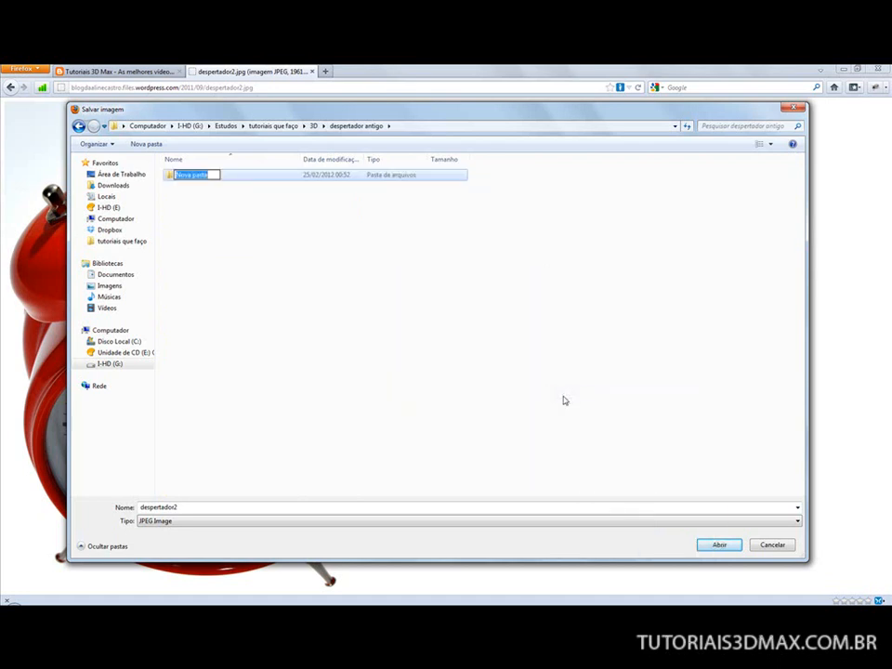
pyautogui.write('ref')
pyautogui.press('Return')
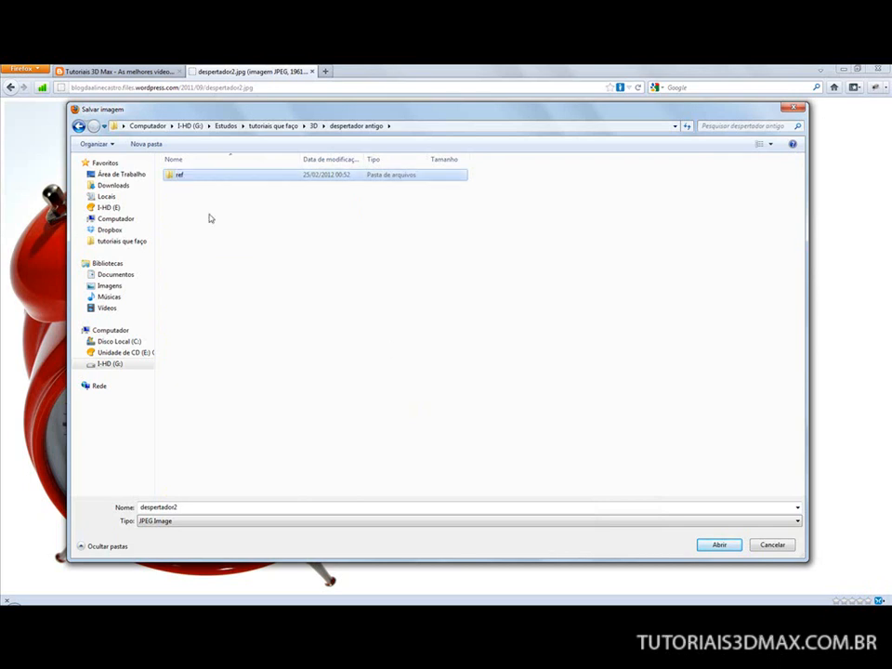
pyautogui.doubleClick(185, 179)
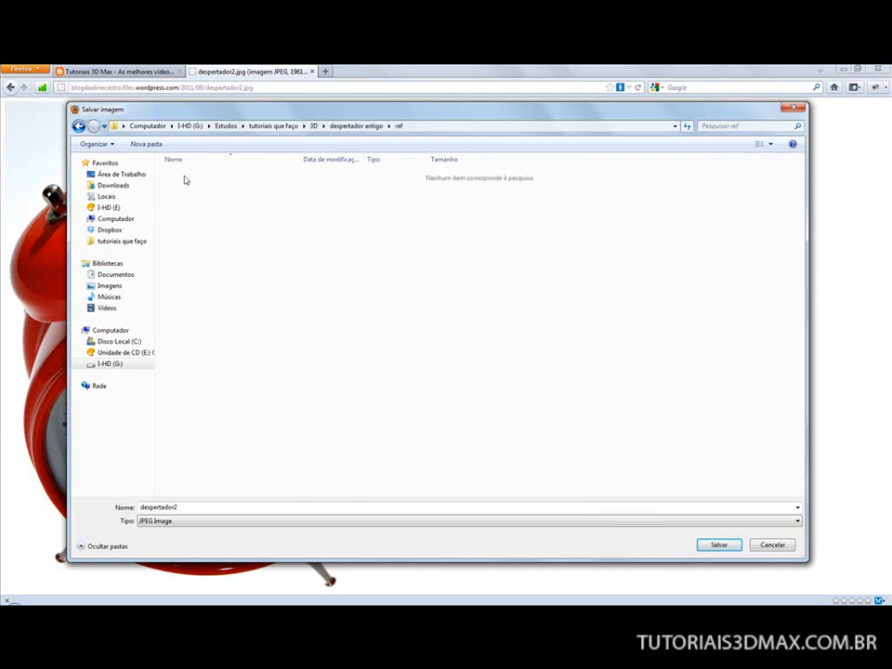
# Save the clock image in the ref folder under the name "despertador"
pyautogui.doubleClick(272, 506)
pyautogui.click(276, 507)
pyautogui.press('BackSpace')
pyautogui.press('Return')
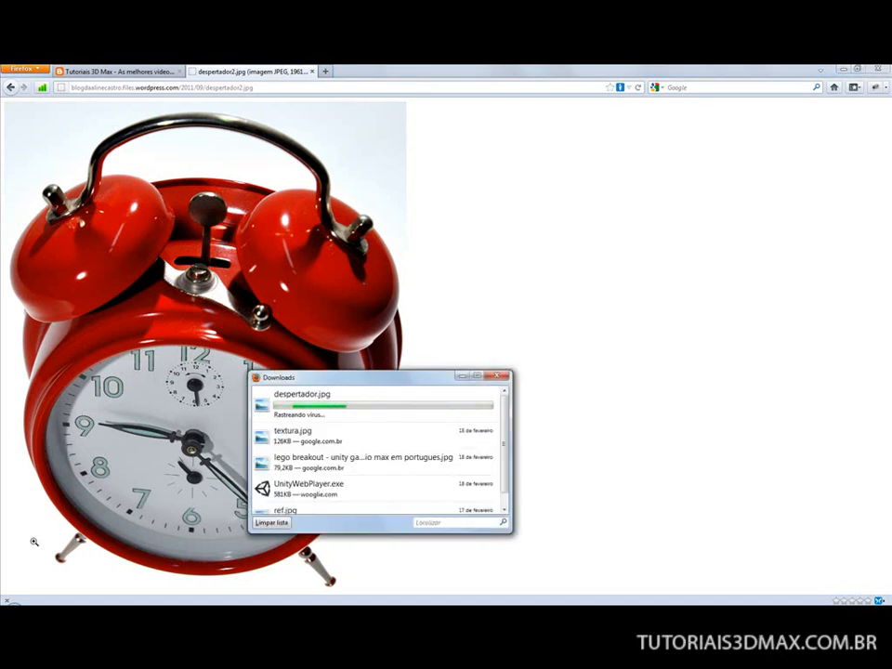
# Switch to a new Windows Explorer window and browse drive G: to Estudos > tutoriais que faço
pyautogui.press('super+e')
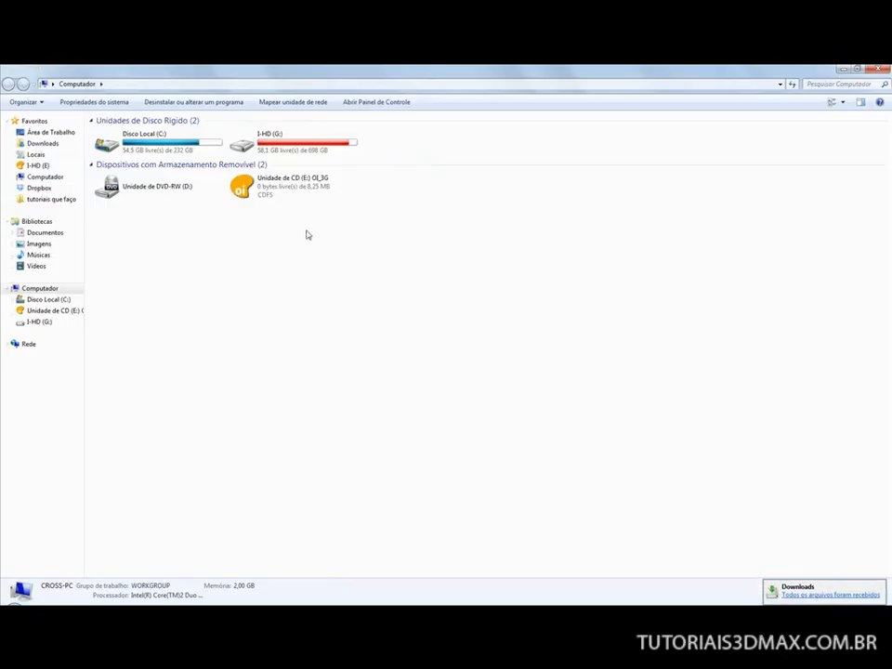
pyautogui.click(256, 151)
pyautogui.doubleClick(257, 152)
pyautogui.click(172, 313)
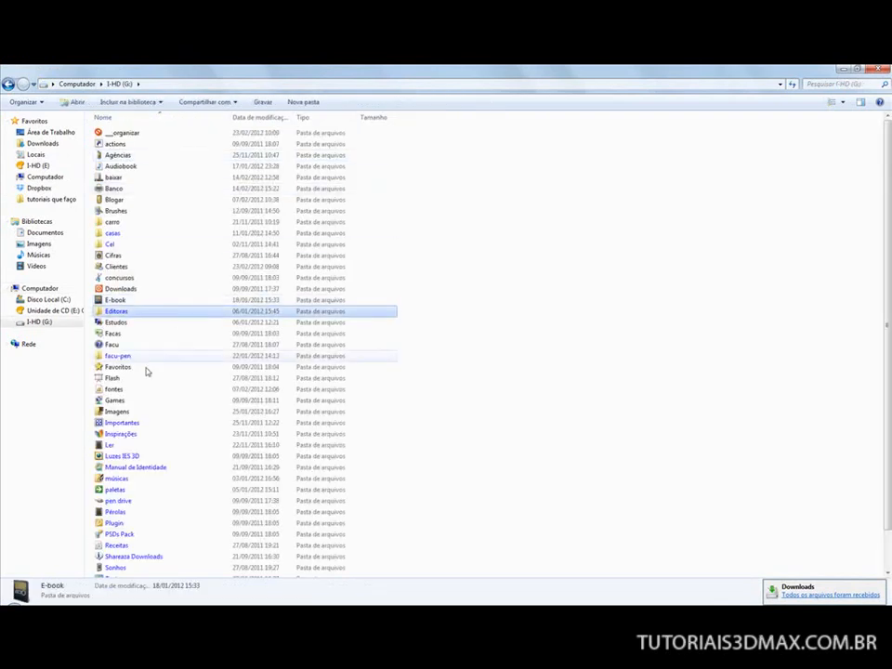
pyautogui.click(128, 325)
pyautogui.doubleClick(127, 324)
pyautogui.click(128, 324)
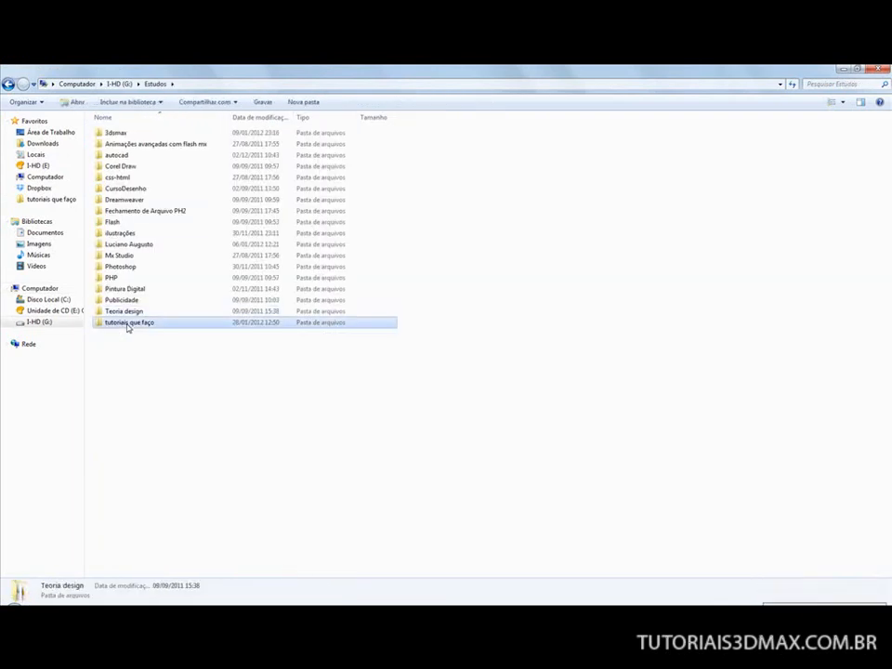
pyautogui.doubleClick(127, 324)
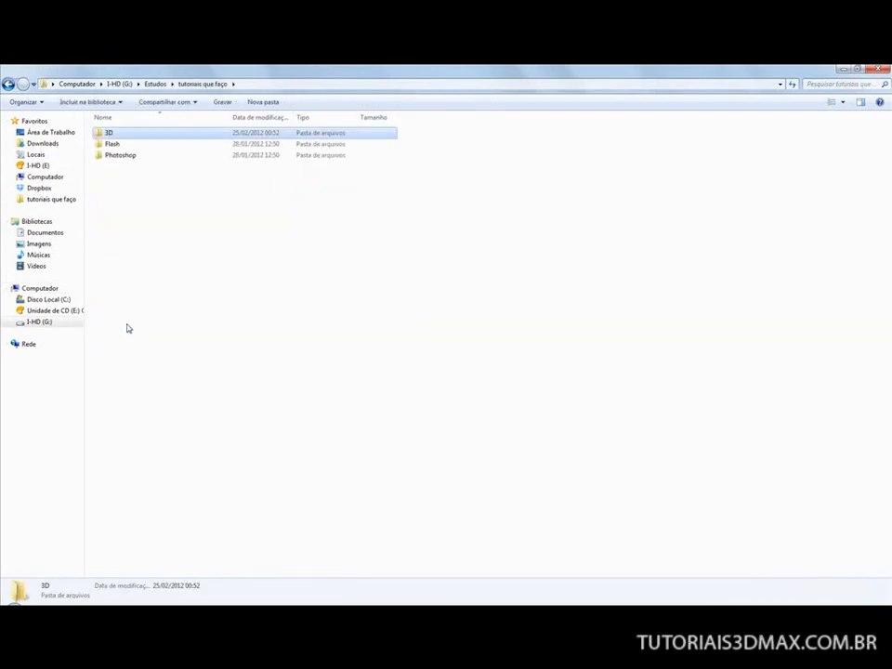
# Open the despertador antigo folder inside 3D, leaving its ref subfolder unselected
pyautogui.doubleClick(113, 133)
pyautogui.click(116, 138)
pyautogui.press('End')
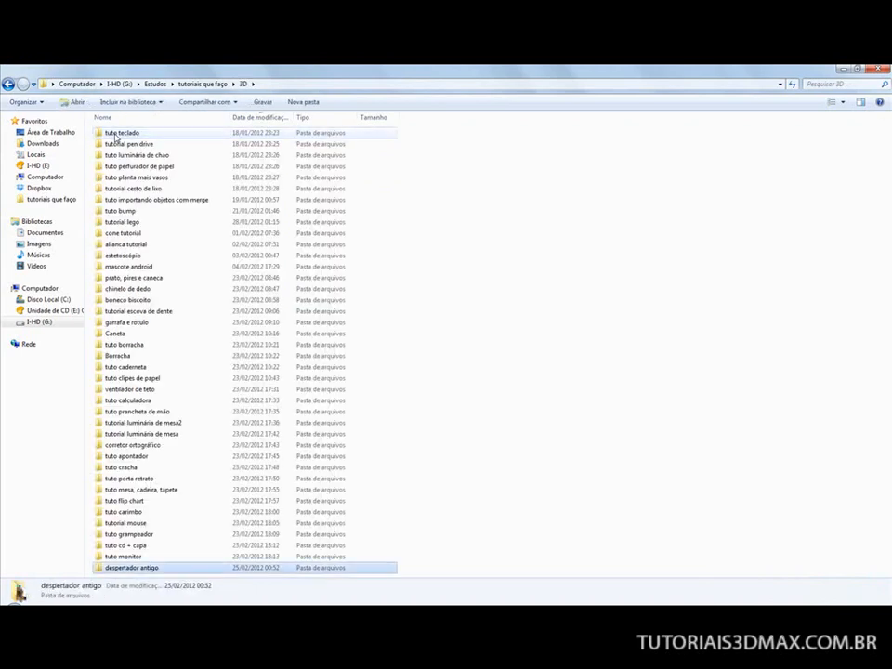
pyautogui.doubleClick(151, 566)
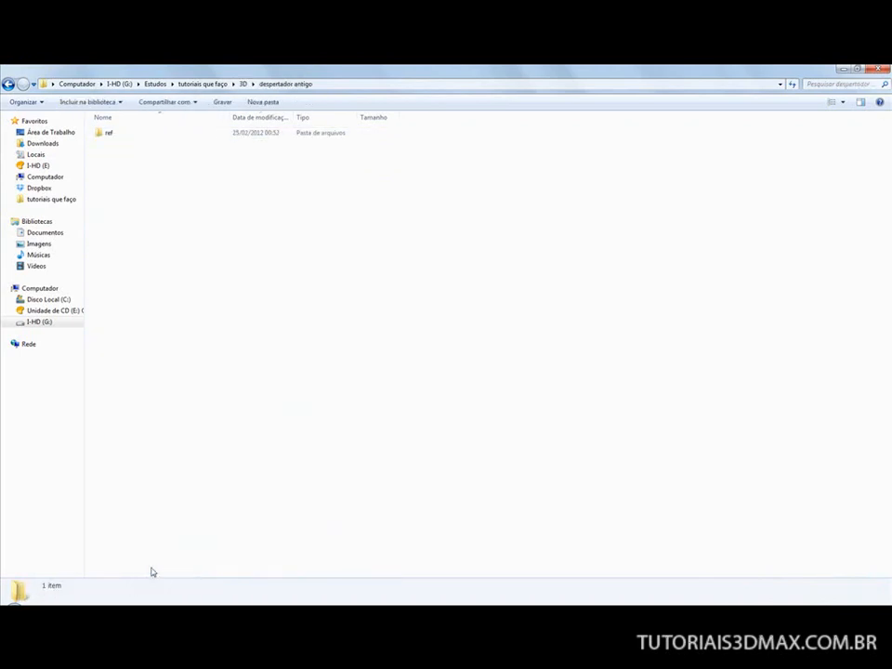
pyautogui.click(106, 135)
pyautogui.click(118, 213)
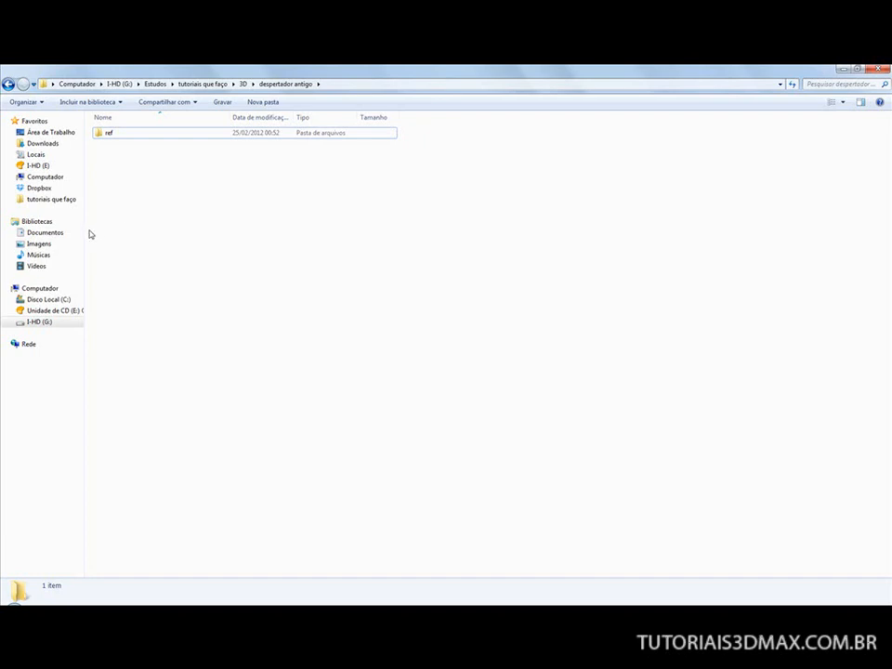
# Widen the Explorer navigation pane and create a subfolder named "jpg" in despertador antigo
pyautogui.moveTo(85, 232); pyautogui.dragTo(114, 230)
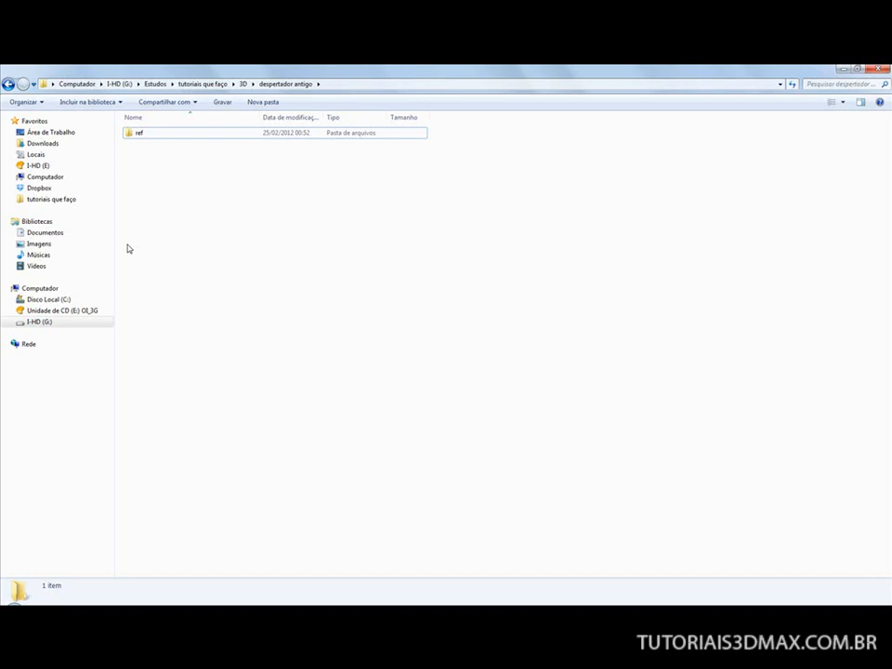
pyautogui.rightClick(155, 177)
pyautogui.moveTo(220, 327)
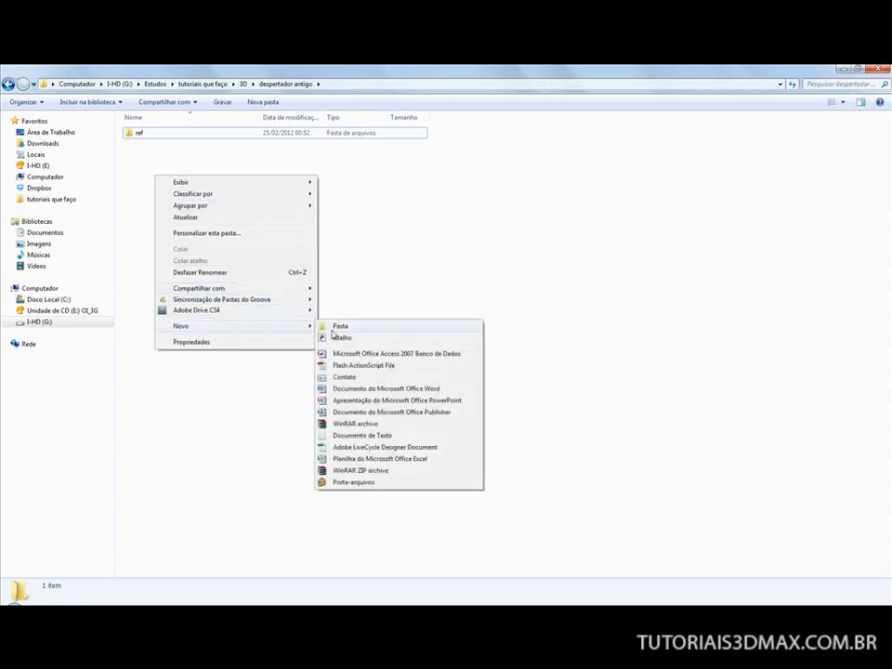
pyautogui.click(325, 325)
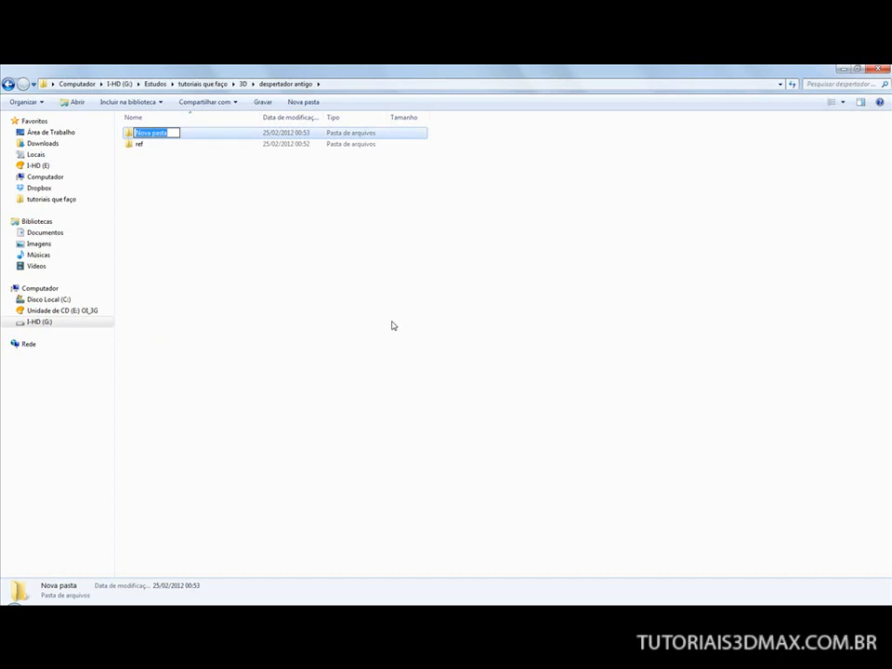
pyautogui.write('jpg')
pyautogui.press('Return')
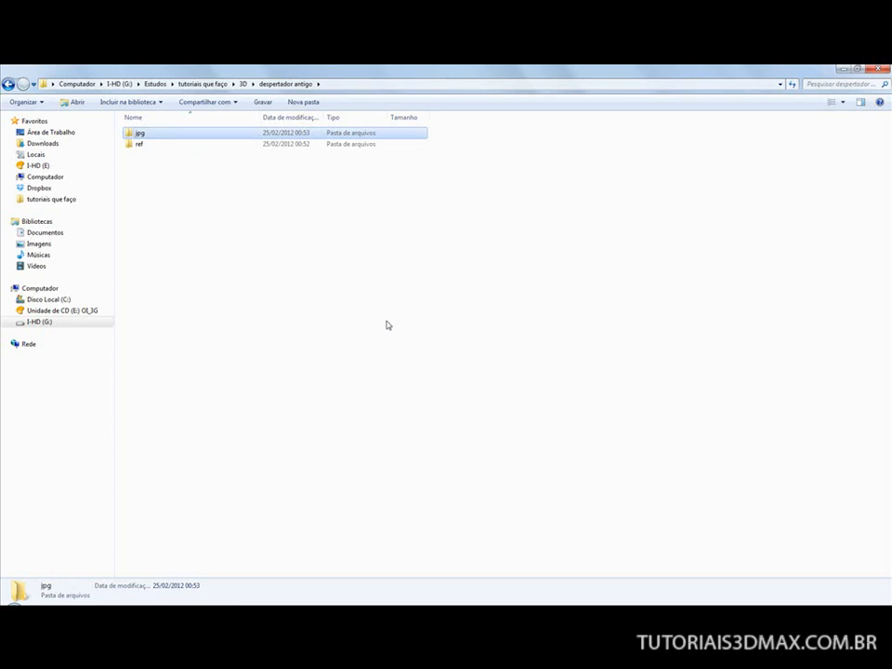
# Create a subfolder named "max" in despertador antigo
pyautogui.rightClick(151, 190)
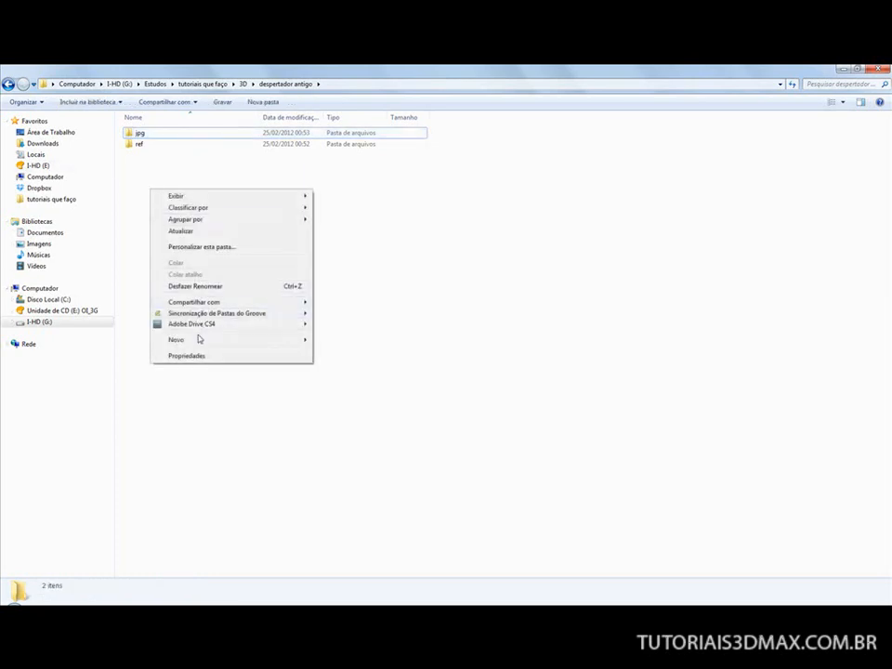
pyautogui.moveTo(197, 341)
pyautogui.click(332, 341)
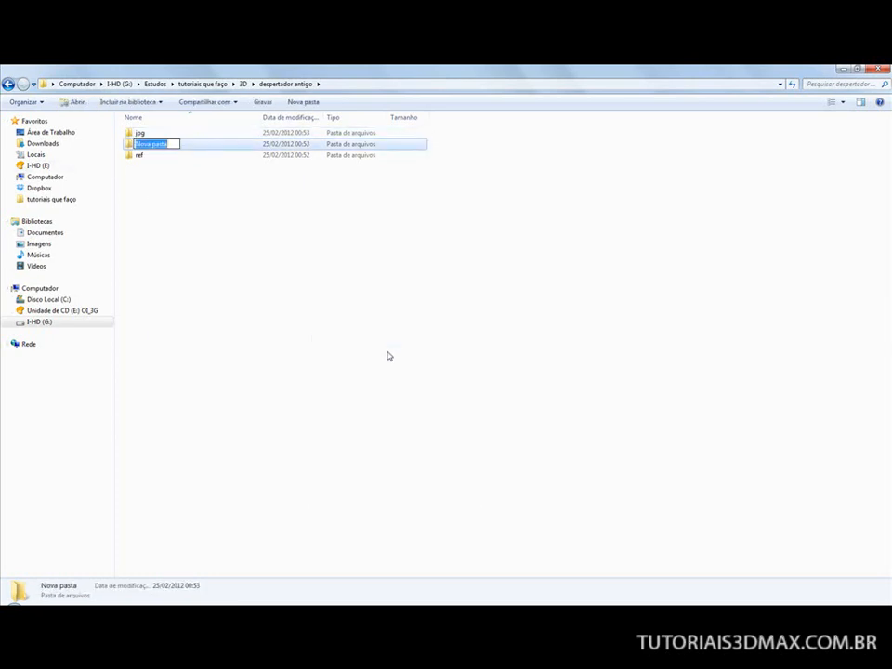
pyautogui.write('max')
pyautogui.press('Return')
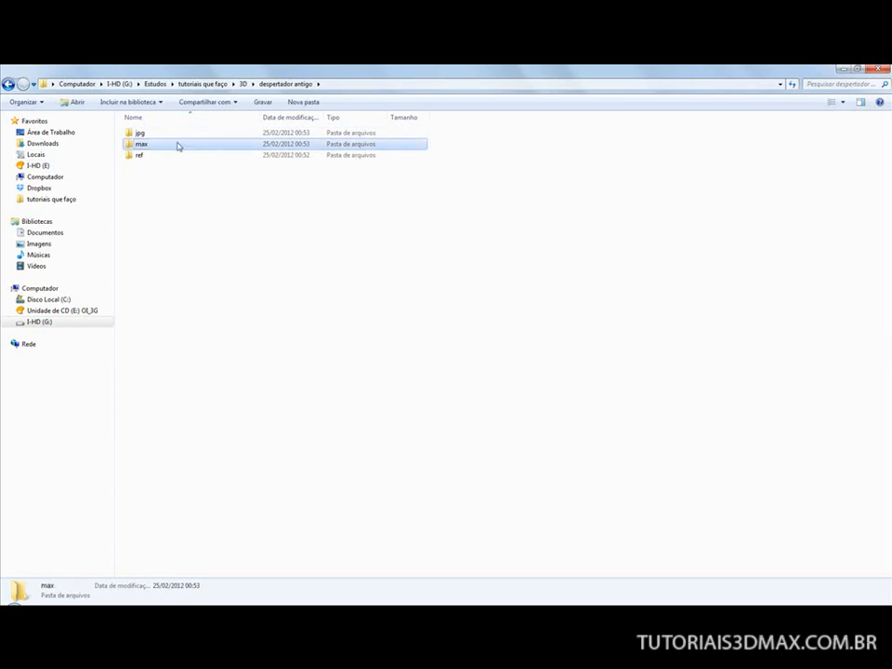
# Create a subfolder named "texturas" in despertador antigo
pyautogui.rightClick(147, 197)
pyautogui.moveTo(203, 347)
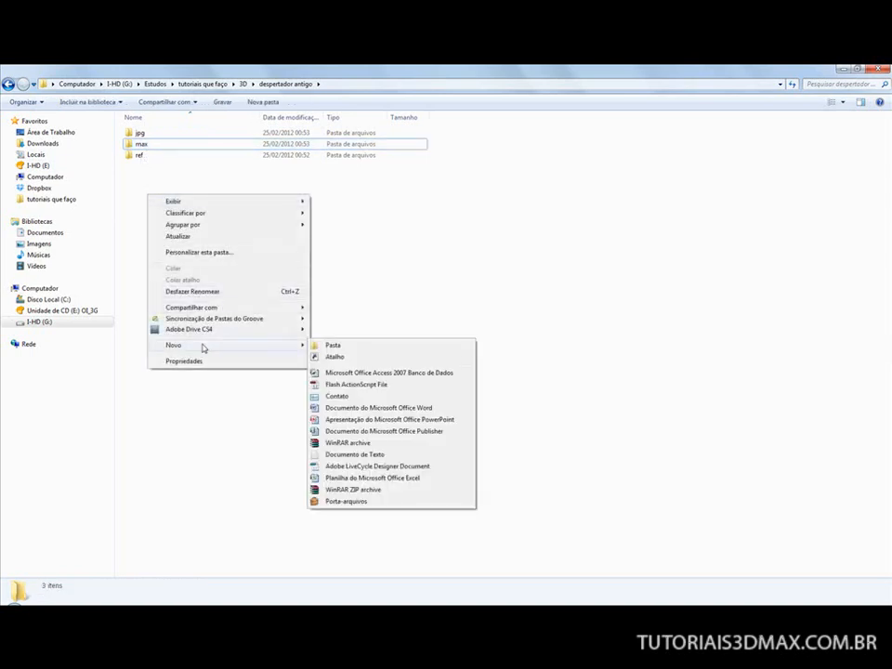
pyautogui.click(360, 347)
pyautogui.write('texturas')
pyautogui.press('Return')
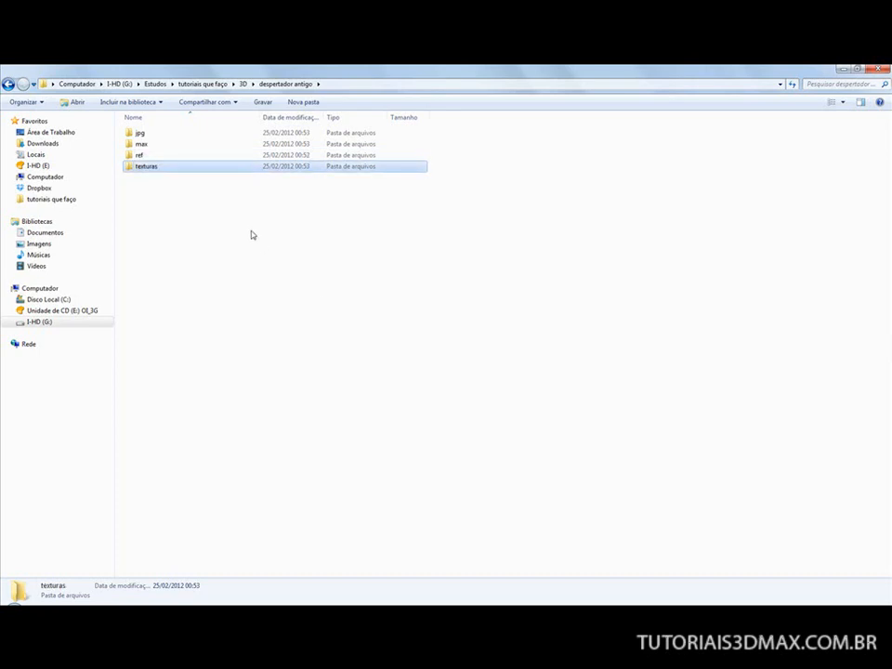
# Create a subfolder named "videos" in despertador antigo
pyautogui.rightClick(197, 234)
pyautogui.moveTo(281, 383)
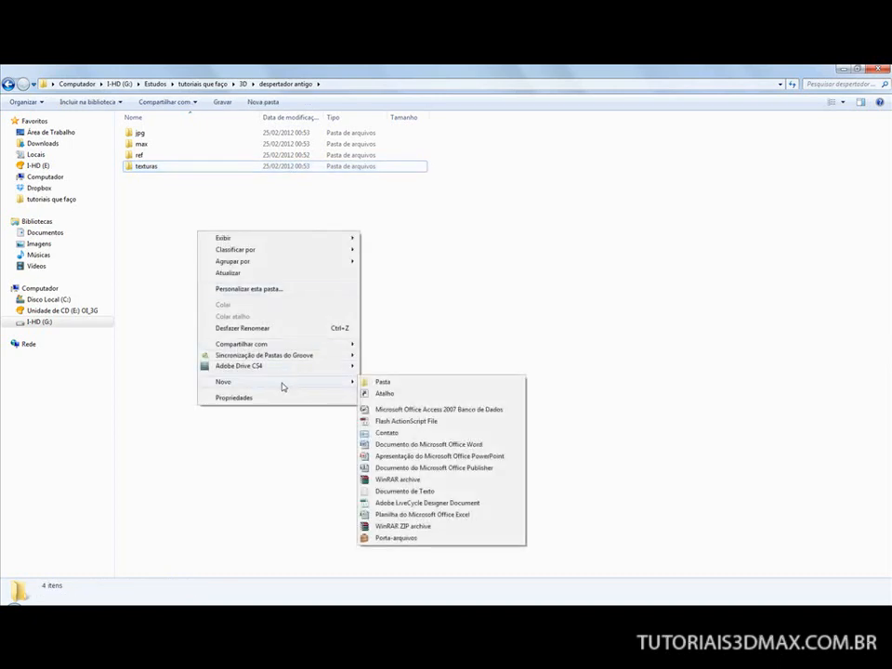
pyautogui.click(407, 383)
pyautogui.write('videos')
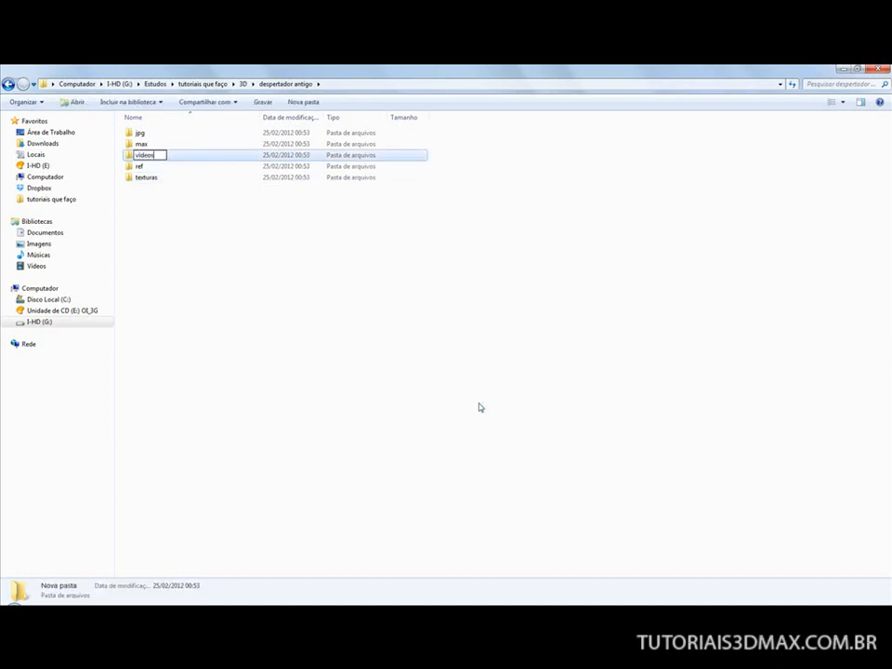
pyautogui.press('Return')
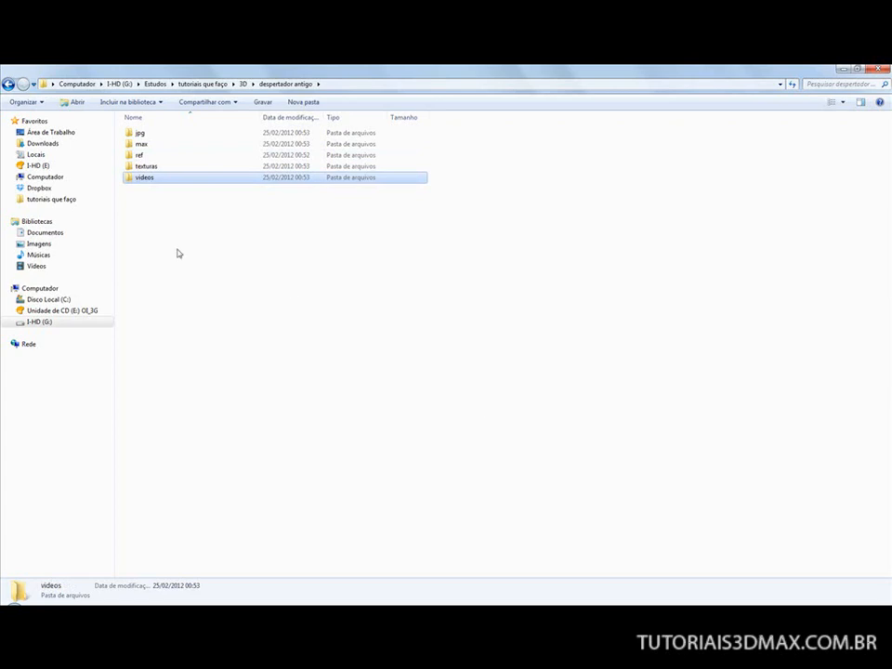
# Create a subfolder named "psd" in despertador antigo and widen the modification date column to fit its heading
pyautogui.rightClick(169, 246)
pyautogui.moveTo(231, 394)
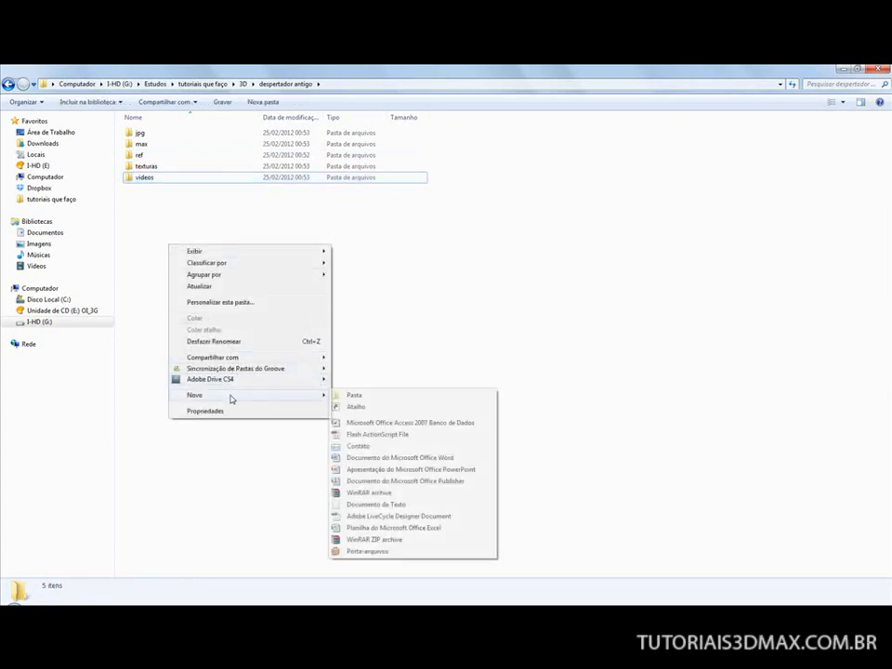
pyautogui.click(385, 396)
pyautogui.write('psd')
pyautogui.press('Return')
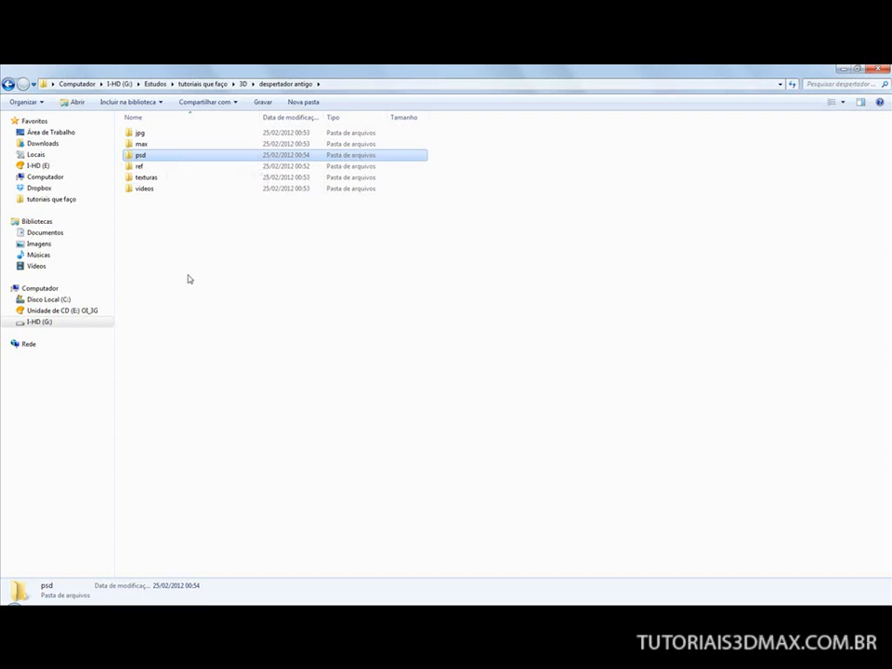
pyautogui.moveTo(322, 116); pyautogui.dragTo(351, 113)
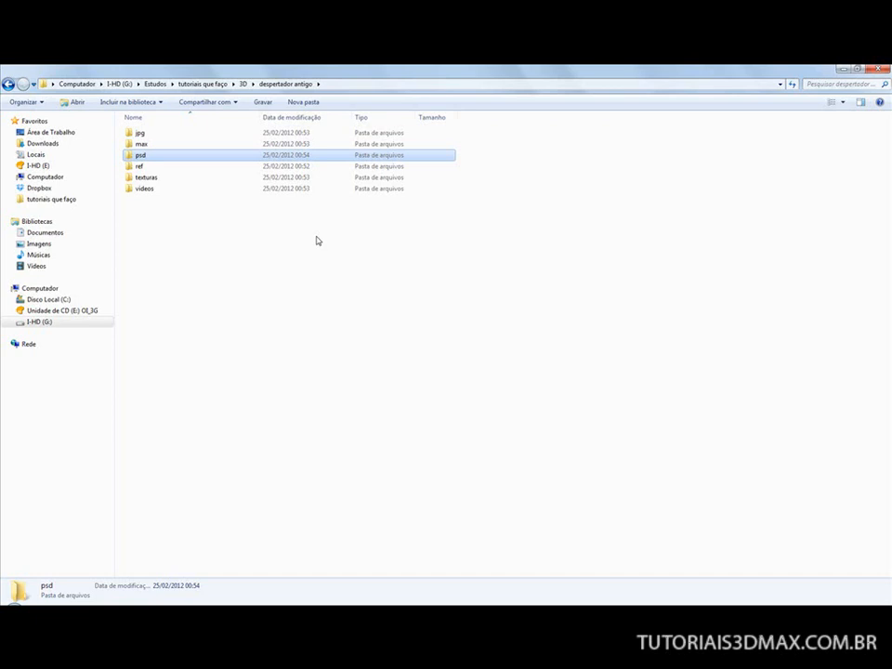
# Close the Downloads window and switch to the alarm clock image in Firefox
pyautogui.hotkey('alt', 'Tab')
pyautogui.click(492, 380)
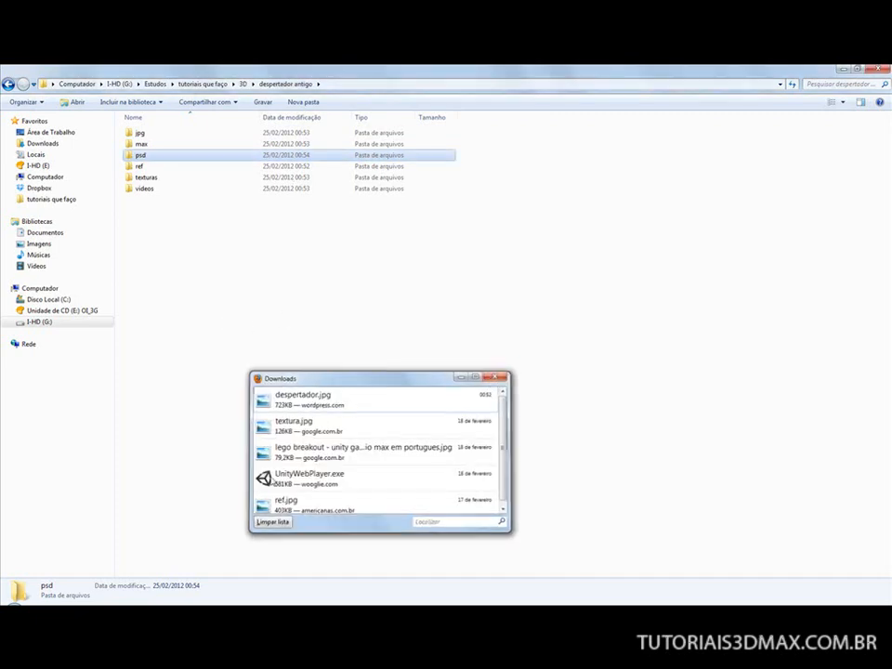
pyautogui.hotkey('alt', 'Tab')
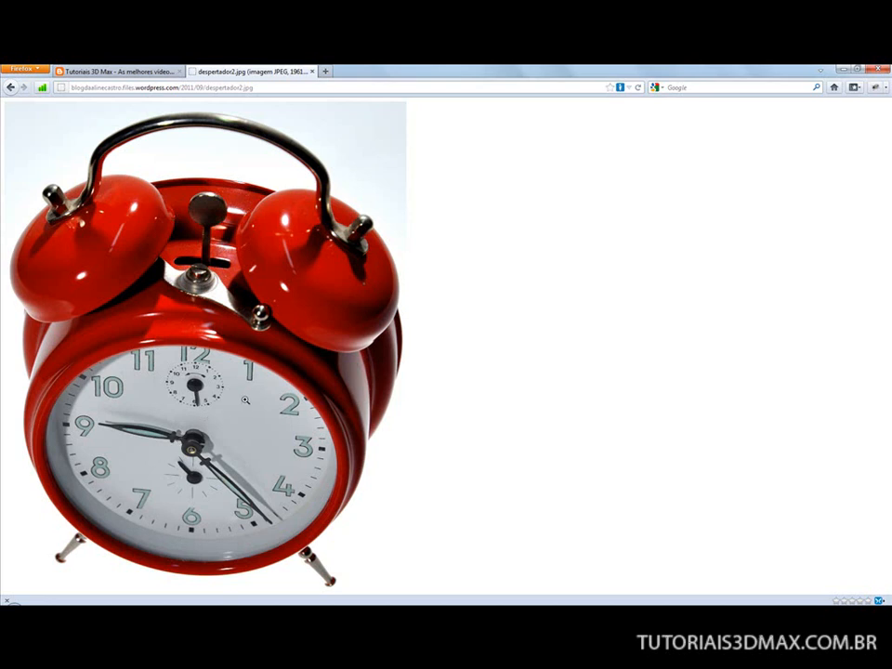
# Switch to 3ds Max, checking the clock image in Firefox once more before modelling
pyautogui.hotkey('alt', 'Tab')
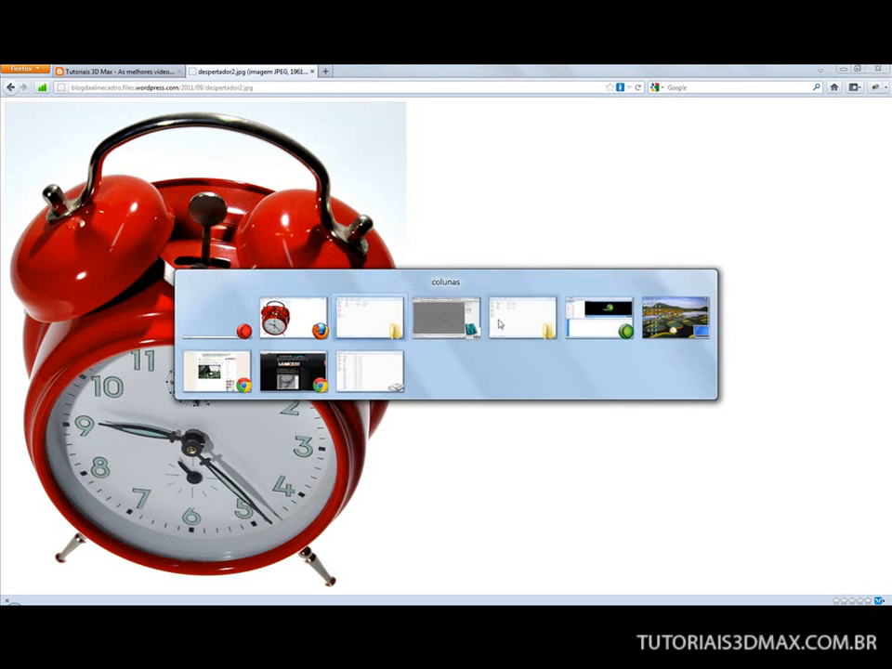
pyautogui.click(447, 319)
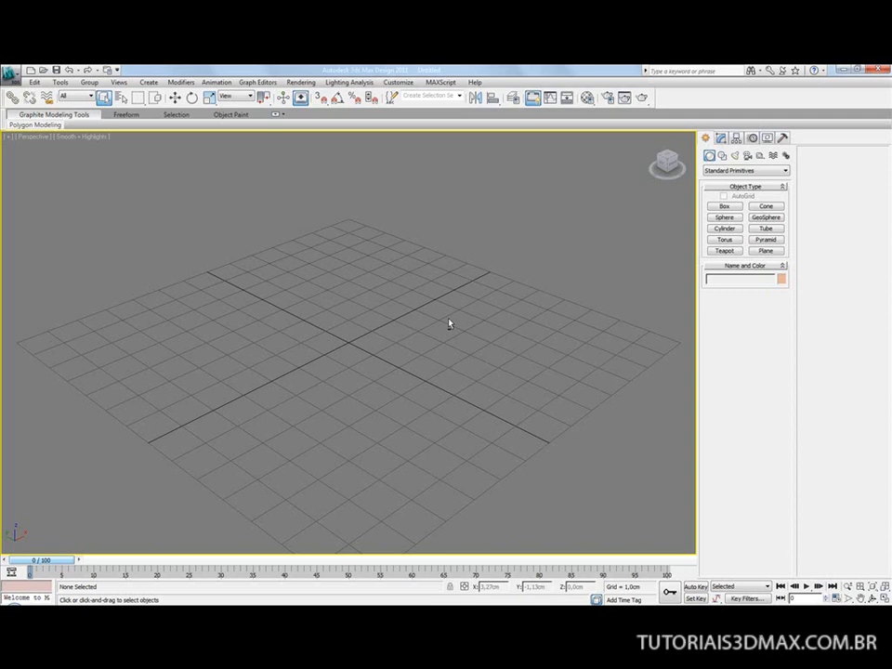
pyautogui.hotkey('alt', 'Tab')
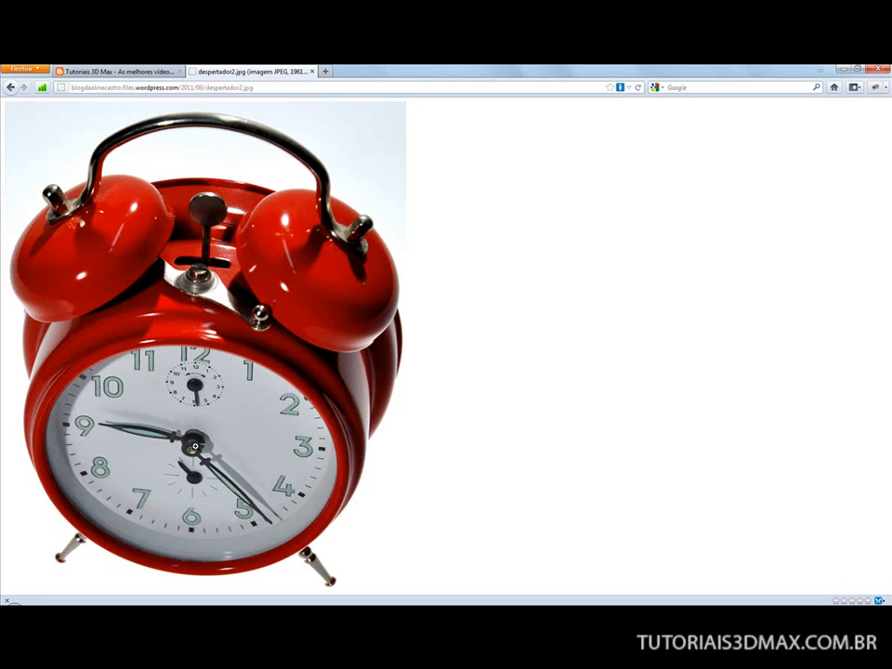
pyautogui.hotkey('alt', 'Tab')
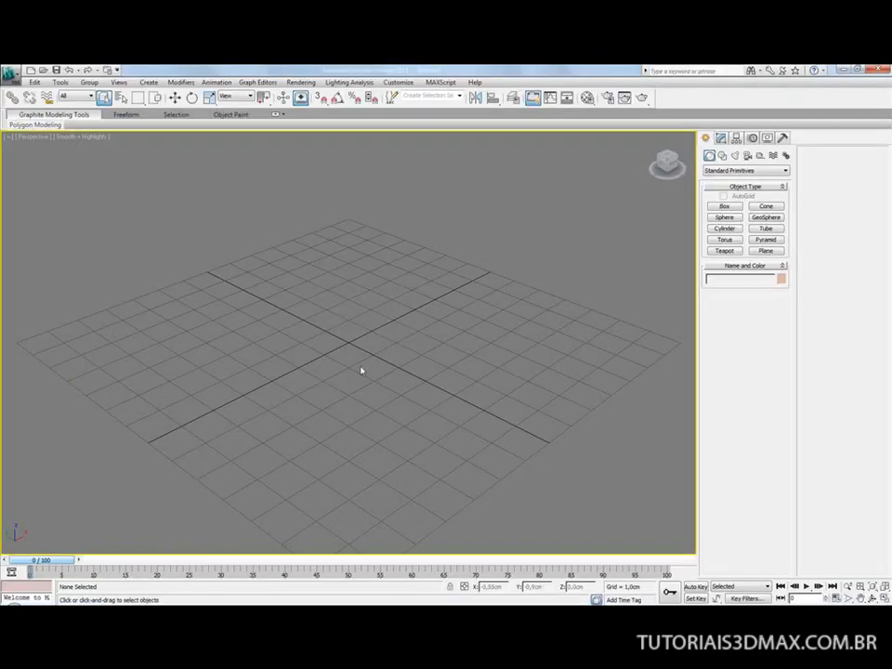
# In the Front view, draw a Cylinder centred on the grid origin, with a radius of about 6.8 cm and height of about 9.5 cm
pyautogui.press('f')
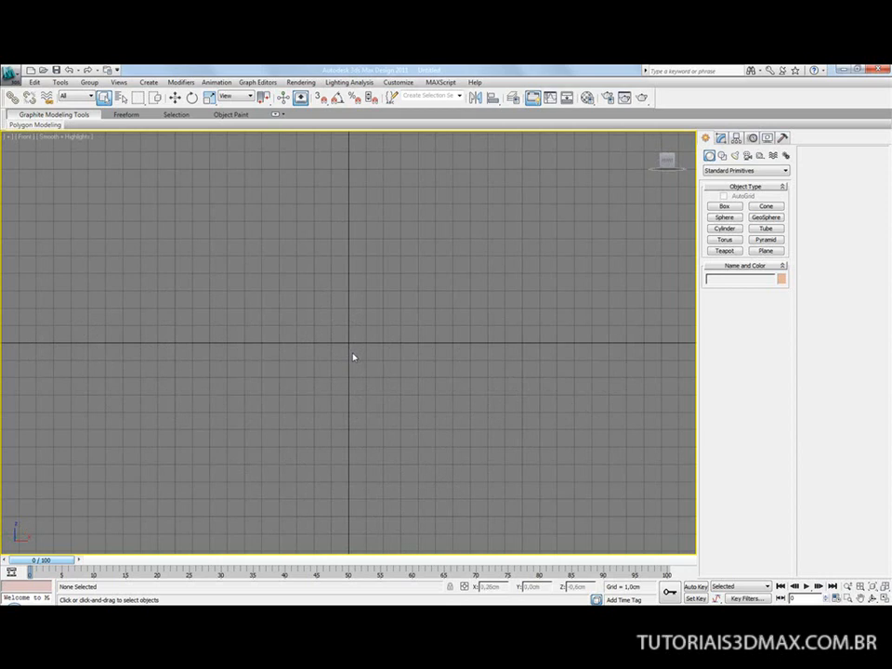
pyautogui.click(725, 228)
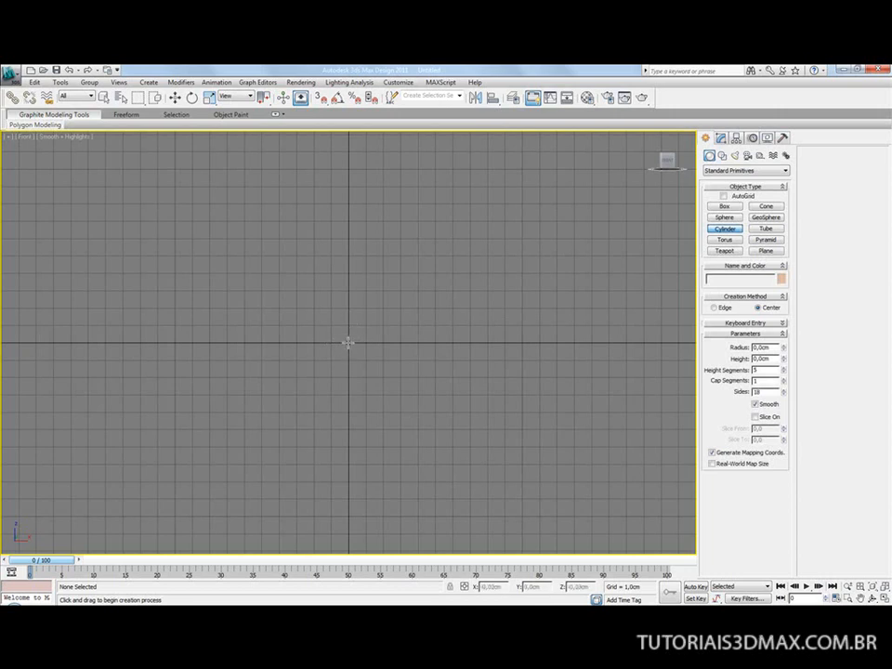
pyautogui.moveTo(349, 344); pyautogui.dragTo(429, 430)
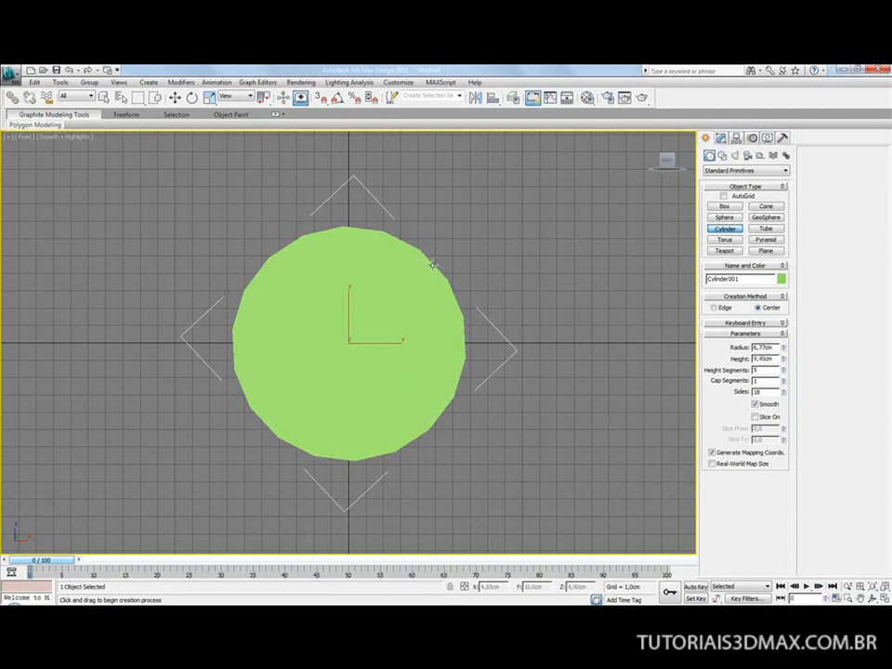
# Show the cylinder at an oblique angle in the Perspective view with Edged Faces turned on
pyautogui.press('p')
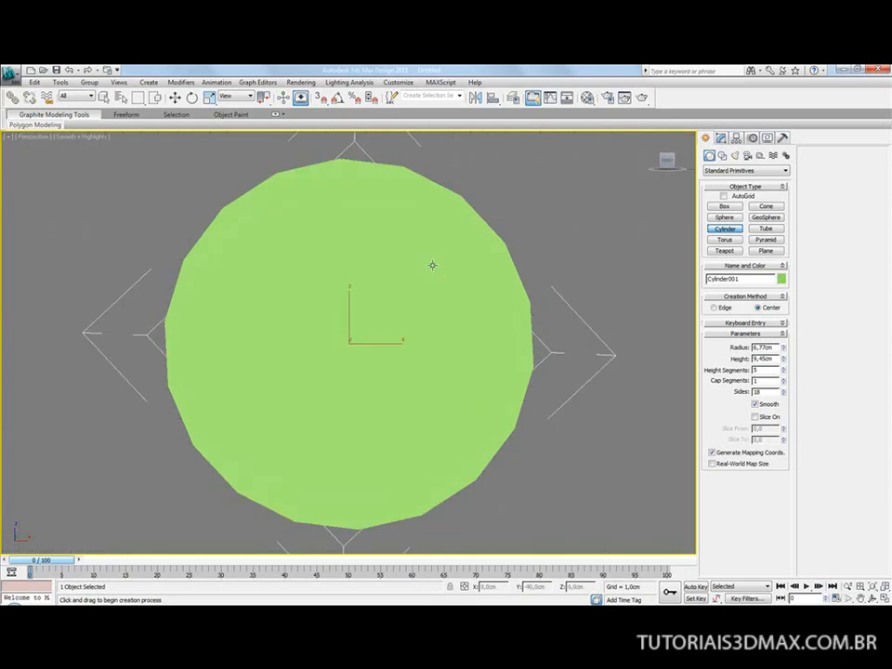
pyautogui.keyDown('alt'); pyautogui.moveTo(363, 302); pyautogui.dragTo(363, 295, button='middle'); pyautogui.keyUp('alt')
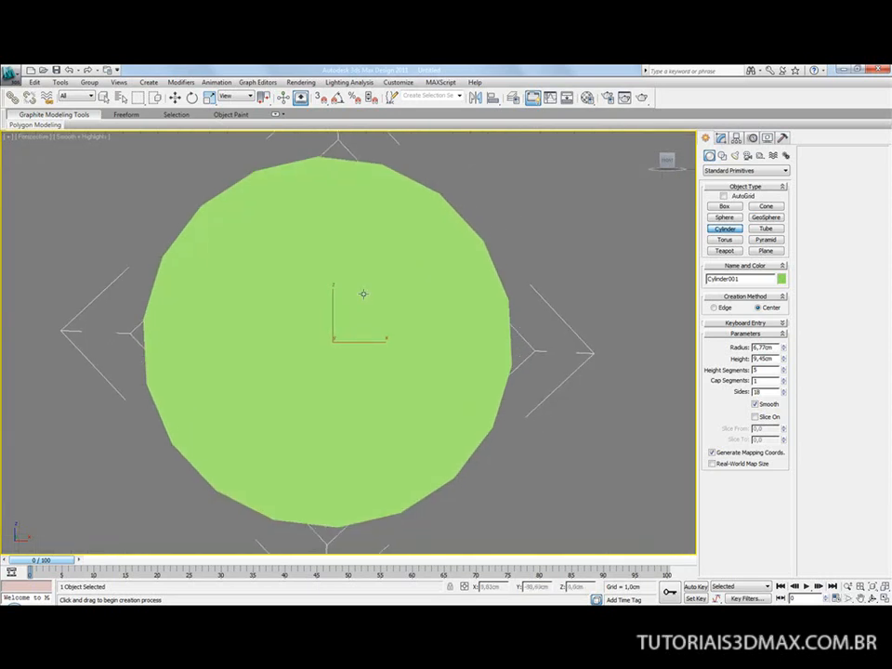
pyautogui.scroll(-4, 363, 293)
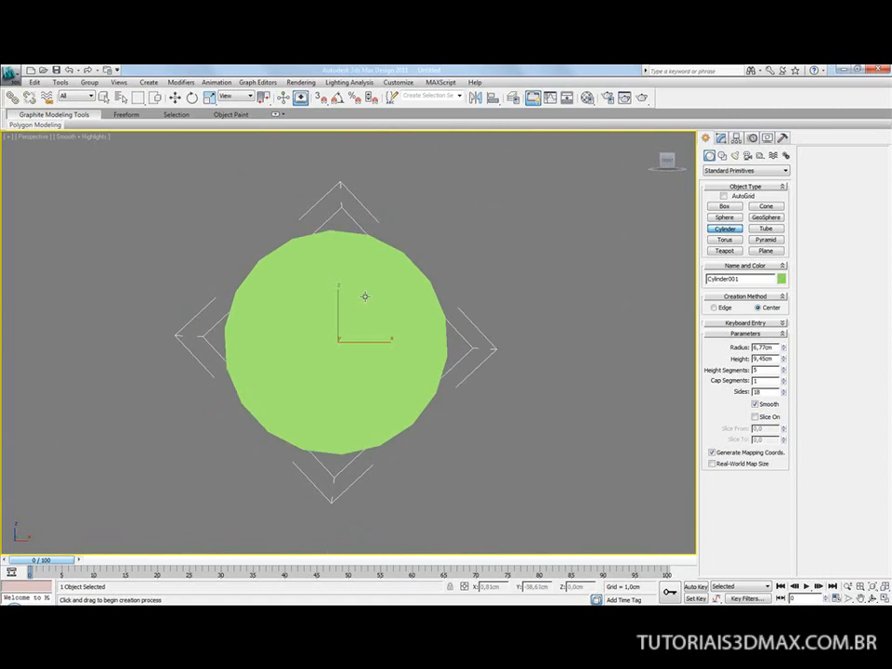
pyautogui.keyDown('alt'); pyautogui.moveTo(366, 295); pyautogui.dragTo(324, 318, button='middle'); pyautogui.keyUp('alt')
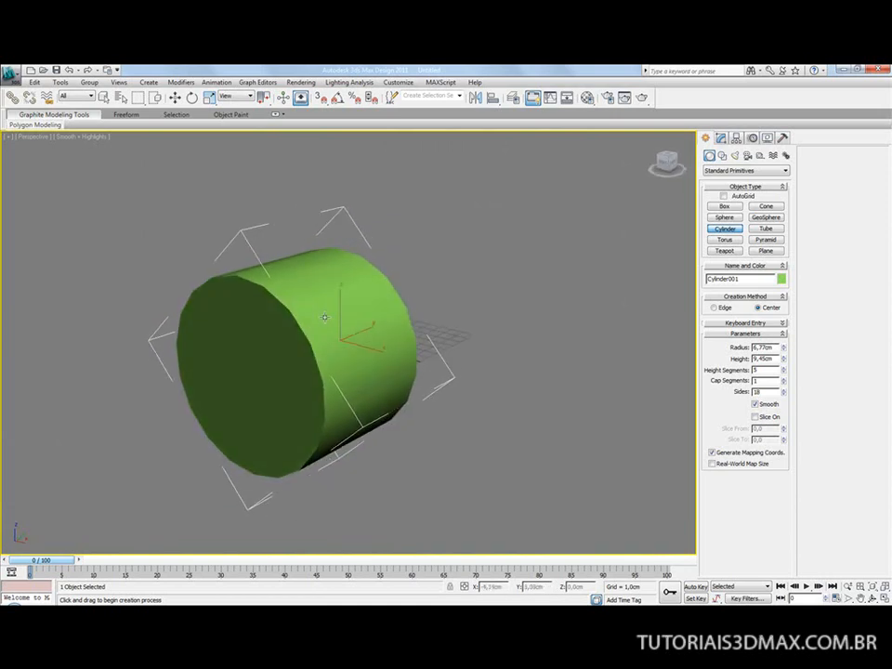
pyautogui.click(874, 598)
pyautogui.moveTo(262, 271); pyautogui.dragTo(346, 308)
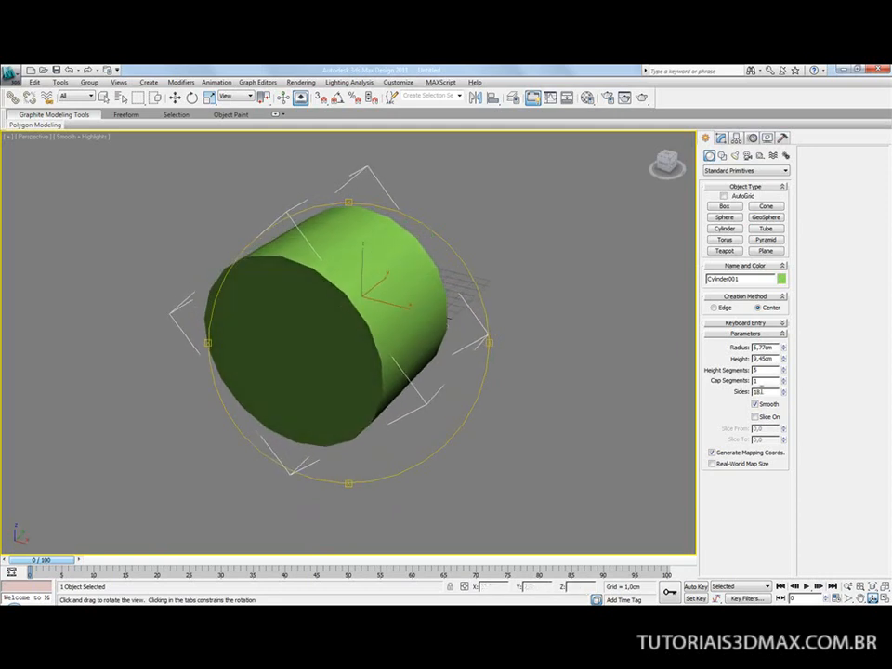
pyautogui.press('F4')
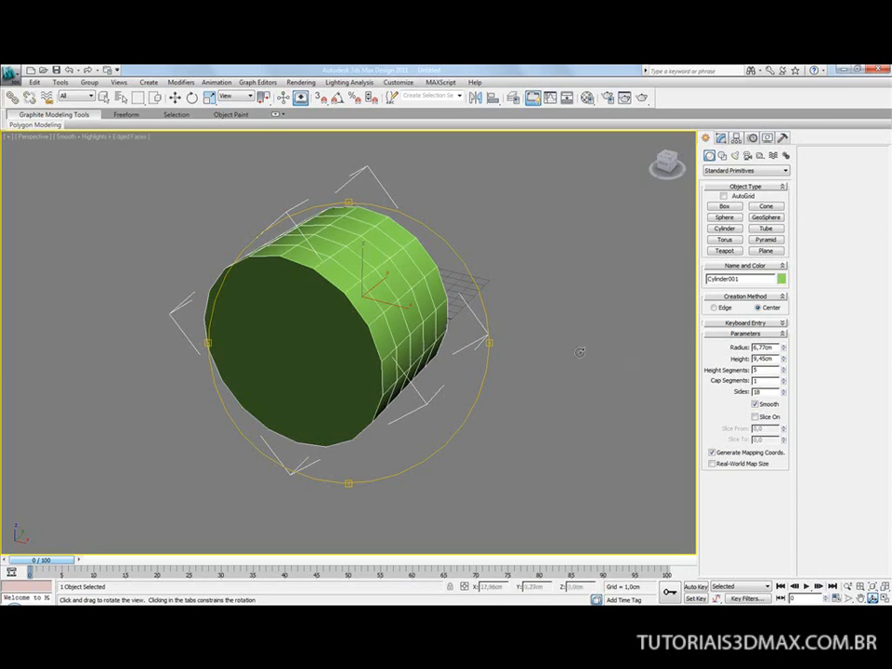
pyautogui.moveTo(389, 323)
pyautogui.mouseDown()
pyautogui.moveTo(372, 326)
pyautogui.moveTo(391, 318)
pyautogui.mouseUp()
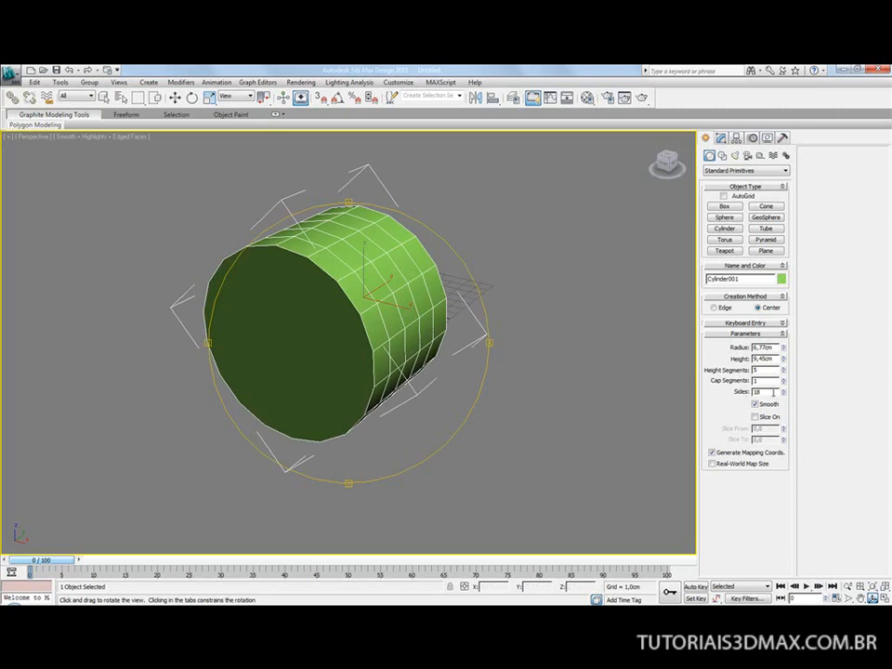
# Set the cylinder's number of sides to 24
pyautogui.moveTo(773, 392); pyautogui.dragTo(718, 388)
pyautogui.write('24')
pyautogui.press('Return')
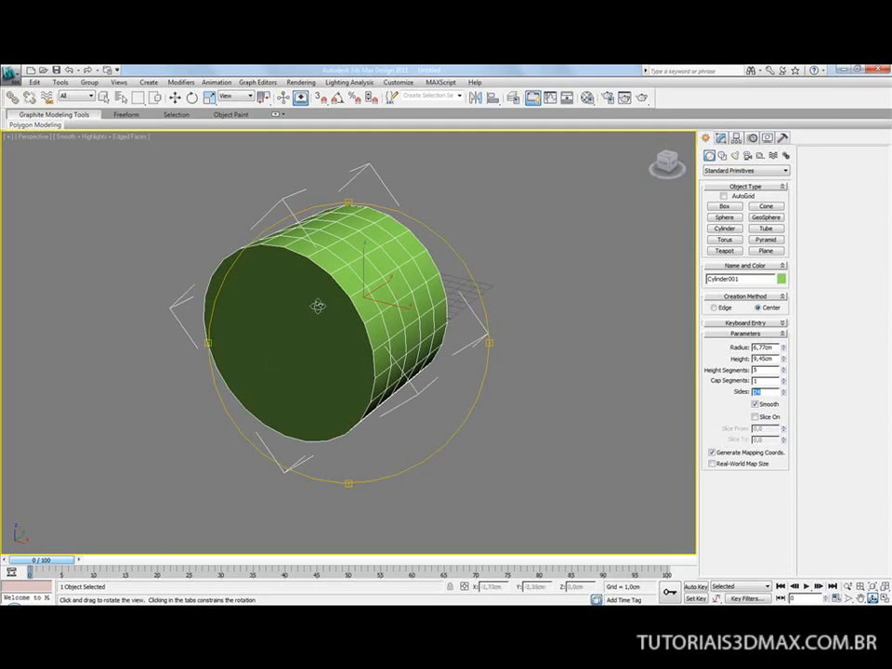
pyautogui.moveTo(300, 340); pyautogui.dragTo(313, 348, button='middle')
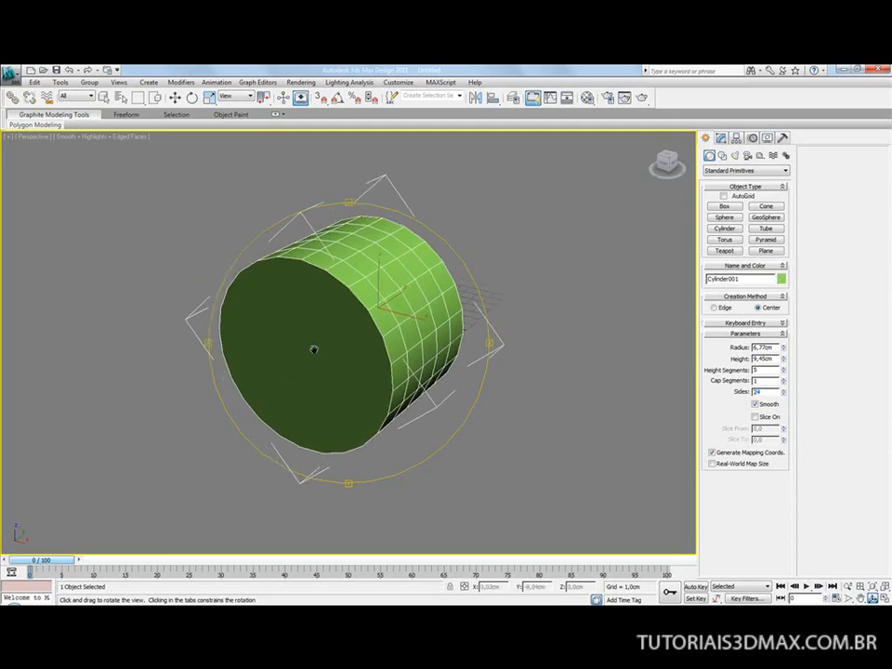
pyautogui.hotkey('alt', 'z')
pyautogui.moveTo(305, 357); pyautogui.dragTo(304, 346)
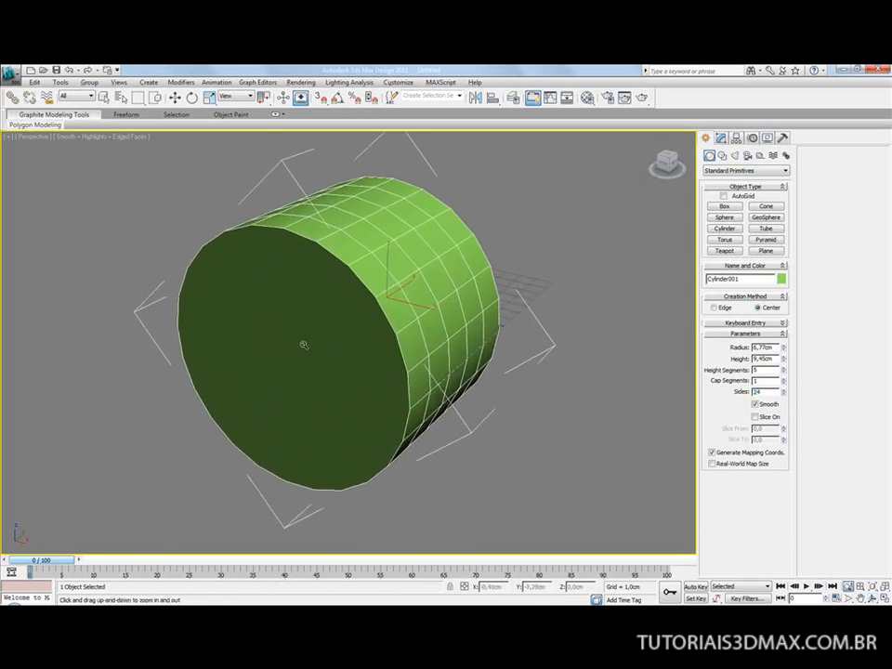
pyautogui.moveTo(304, 345); pyautogui.dragTo(315, 346, button='middle')
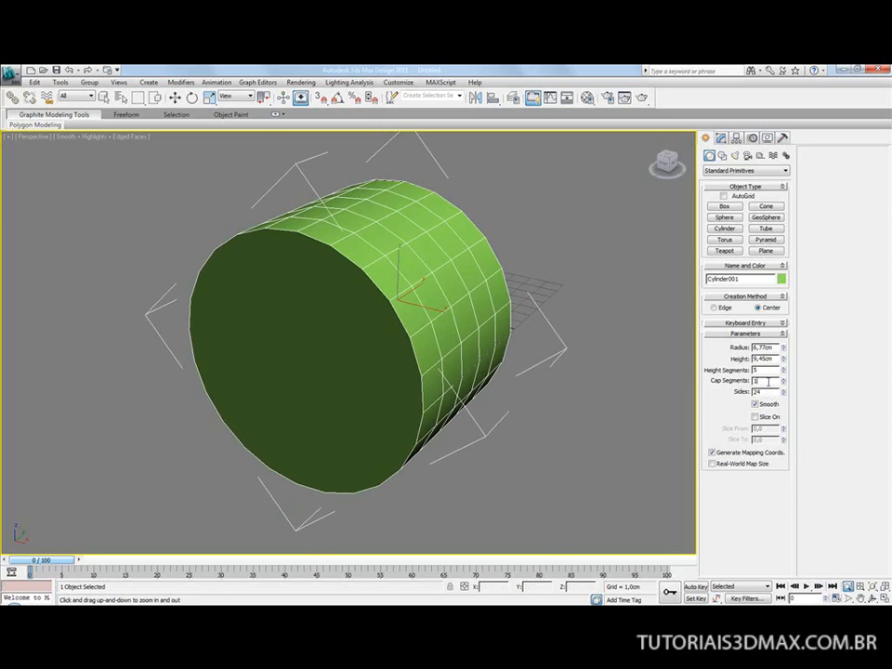
# Set the cylinder's number of cap segments to 2
pyautogui.write('2')
pyautogui.press('Return')
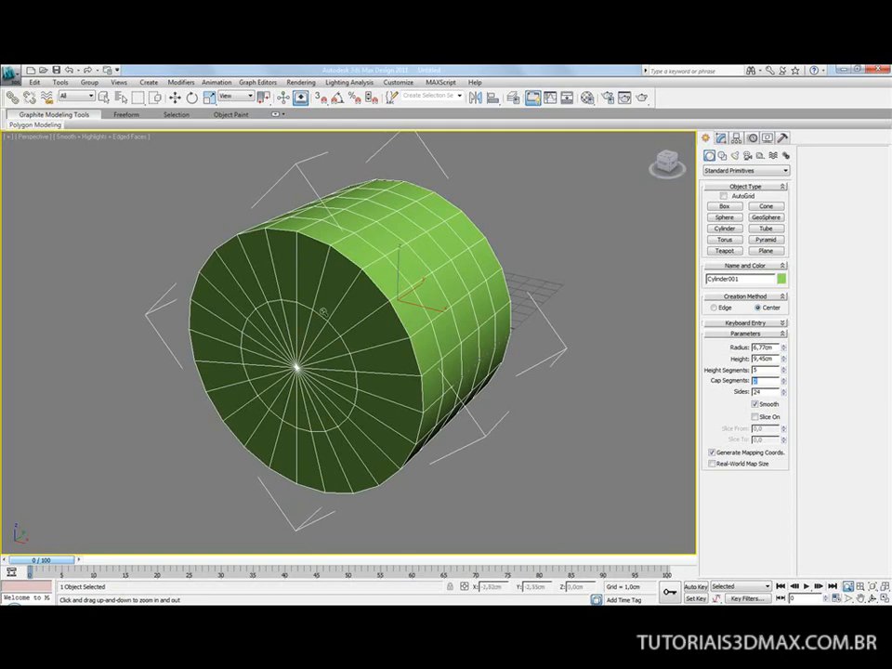
pyautogui.keyDown('alt'); pyautogui.moveTo(408, 315); pyautogui.dragTo(422, 298, button='middle'); pyautogui.keyUp('alt')
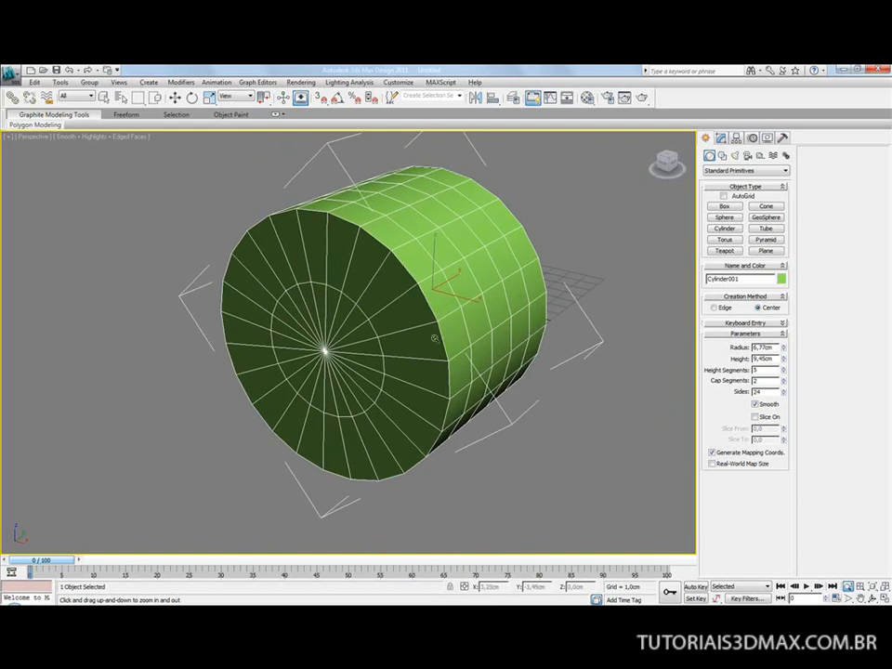
# Compare the cylinder with the clock image in Firefox, and set its number of height segments to 1 in 3ds Max
pyautogui.hotkey('alt', 'Tab')
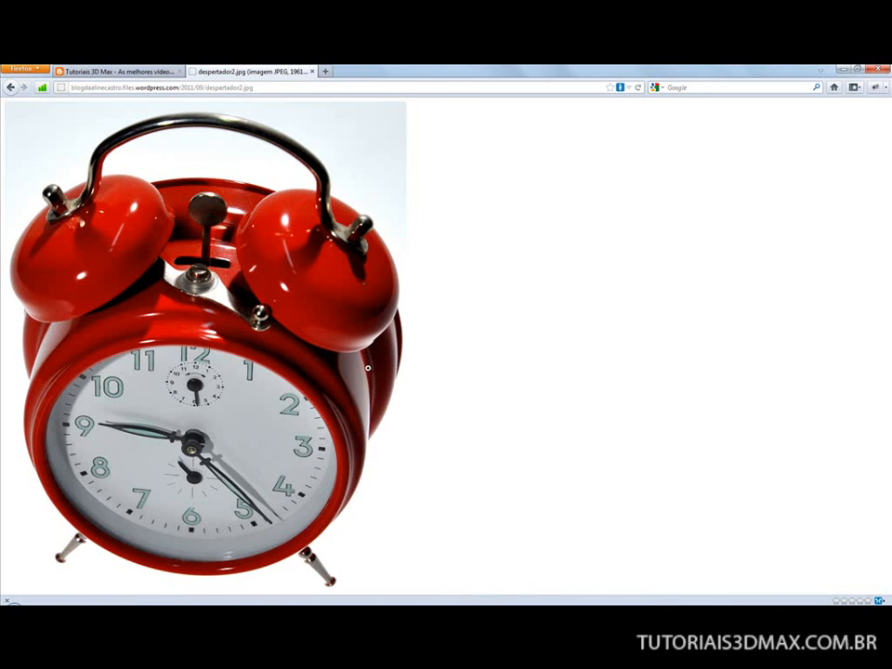
pyautogui.hotkey('alt', 'Tab')
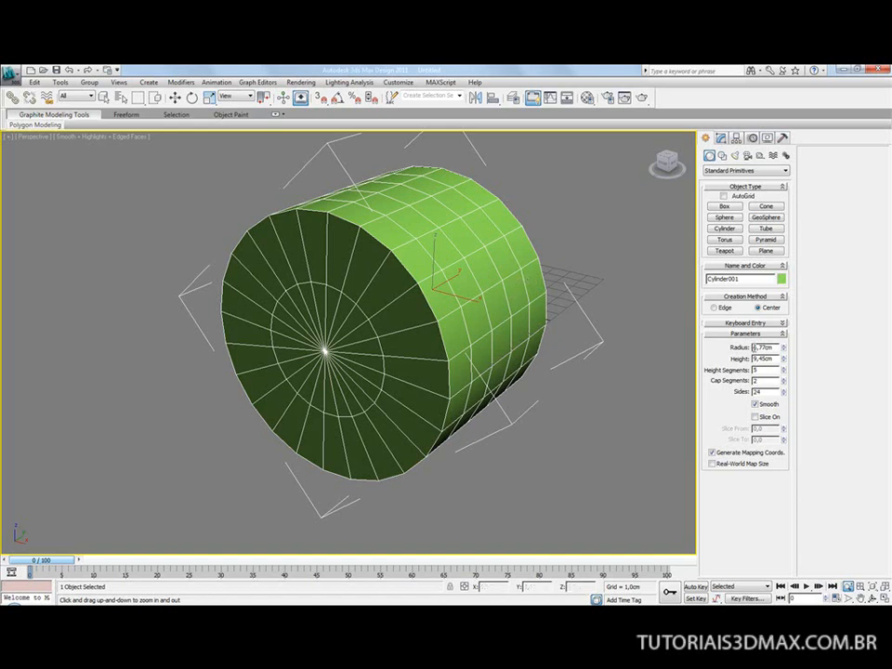
pyautogui.hotkey('alt', 'Tab')
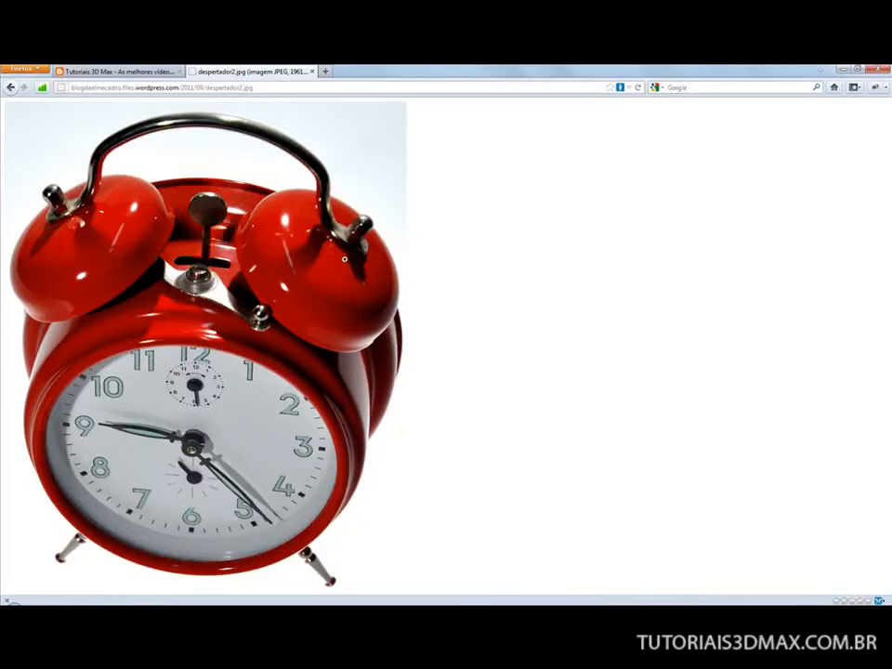
pyautogui.hotkey('alt', 'Tab')
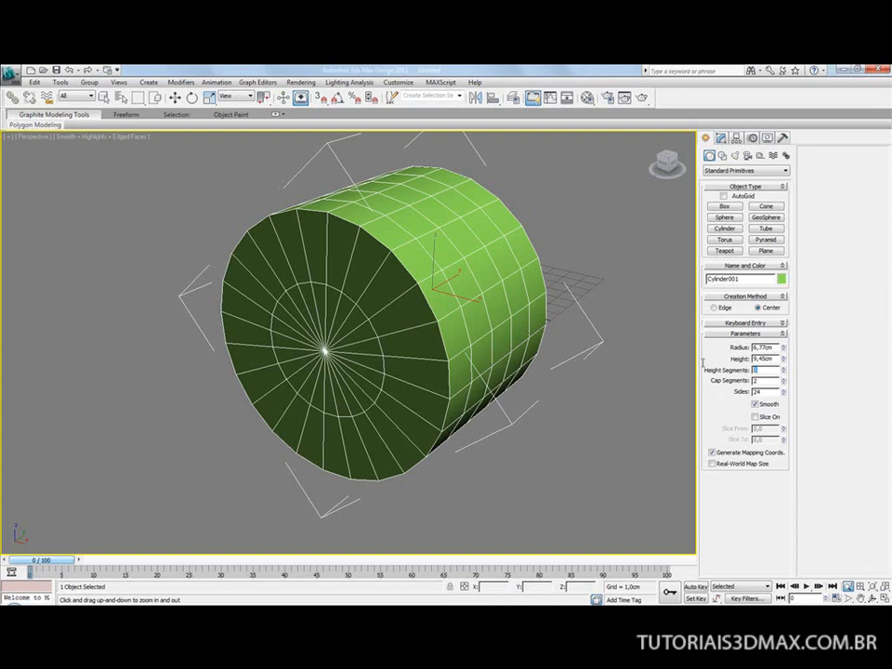
pyautogui.write('1')
pyautogui.press('Return')
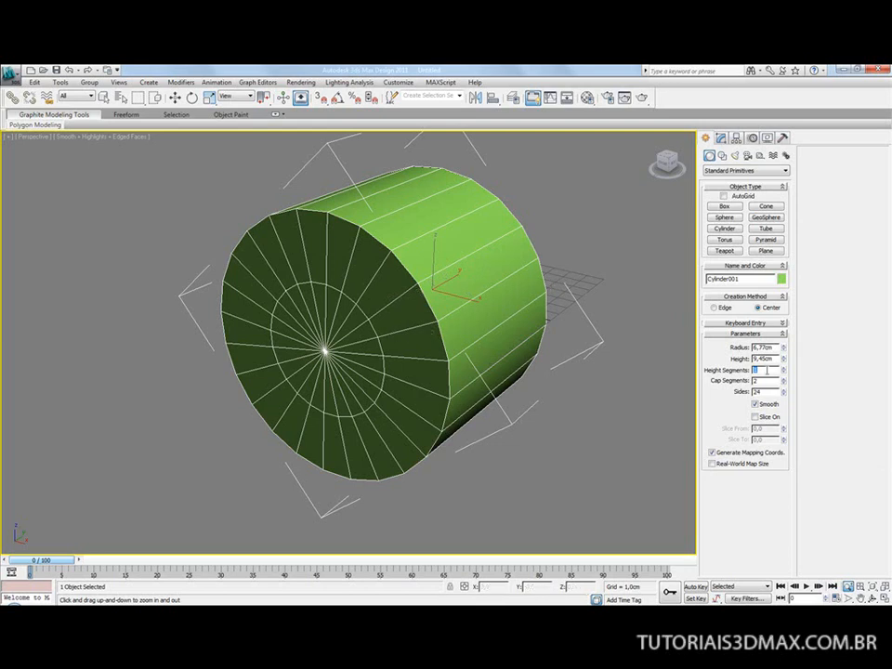
# Reduce the cylinder's height to about 0.41 cm and convert it to an Editable Poly
pyautogui.moveTo(783, 364)
pyautogui.mouseDown()
pyautogui.moveTo(793, 397)
pyautogui.moveTo(789, 346)
pyautogui.moveTo(790, 357)
pyautogui.mouseUp()
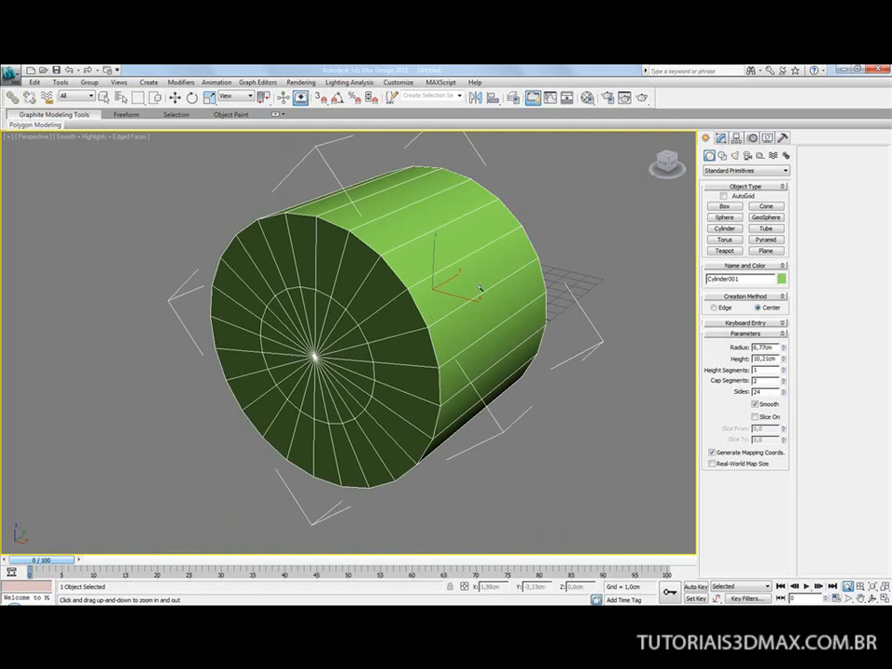
pyautogui.moveTo(783, 358); pyautogui.dragTo(790, 410)
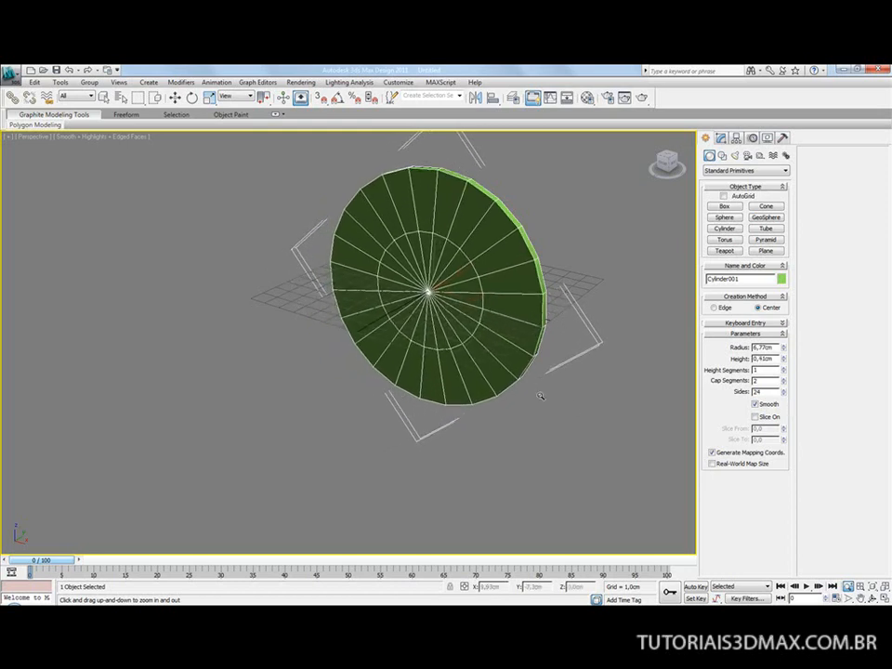
pyautogui.press('w')
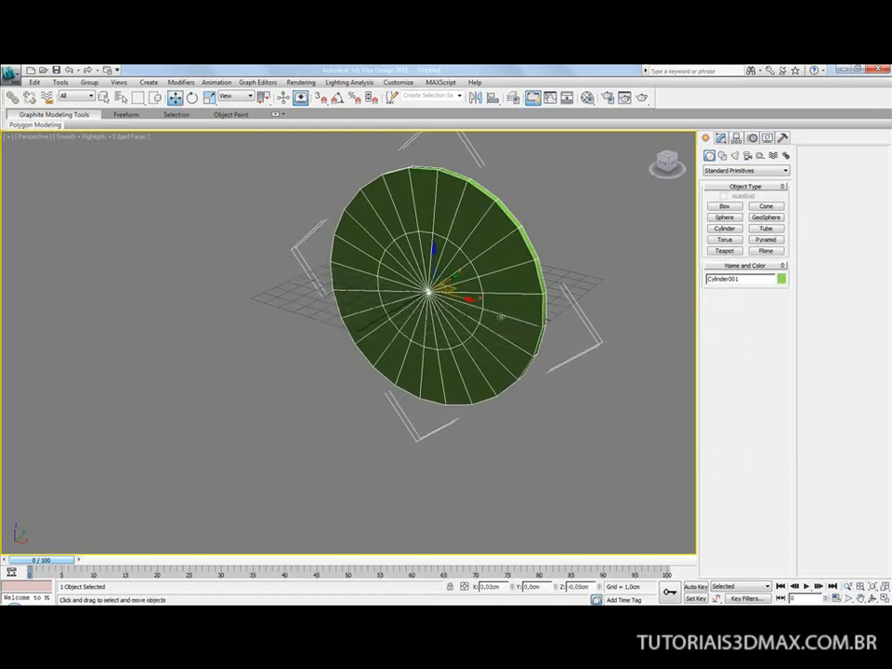
pyautogui.rightClick(489, 262)
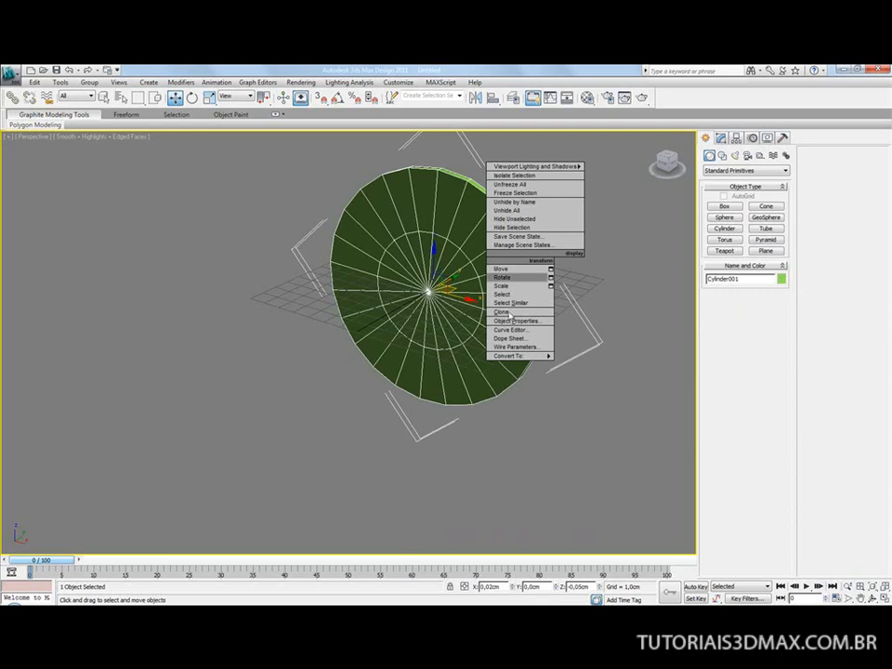
pyautogui.moveTo(511, 356)
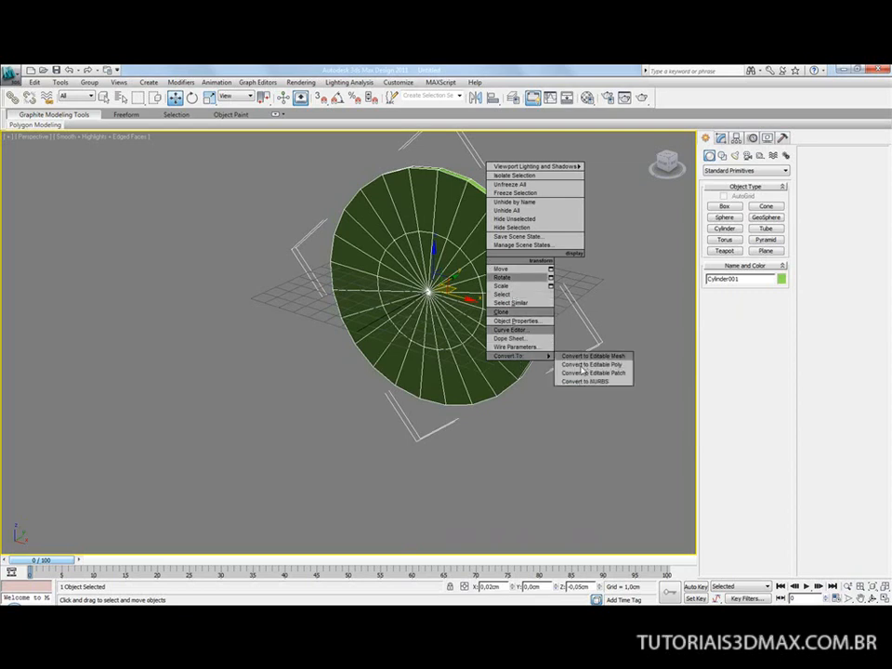
pyautogui.click(581, 365)
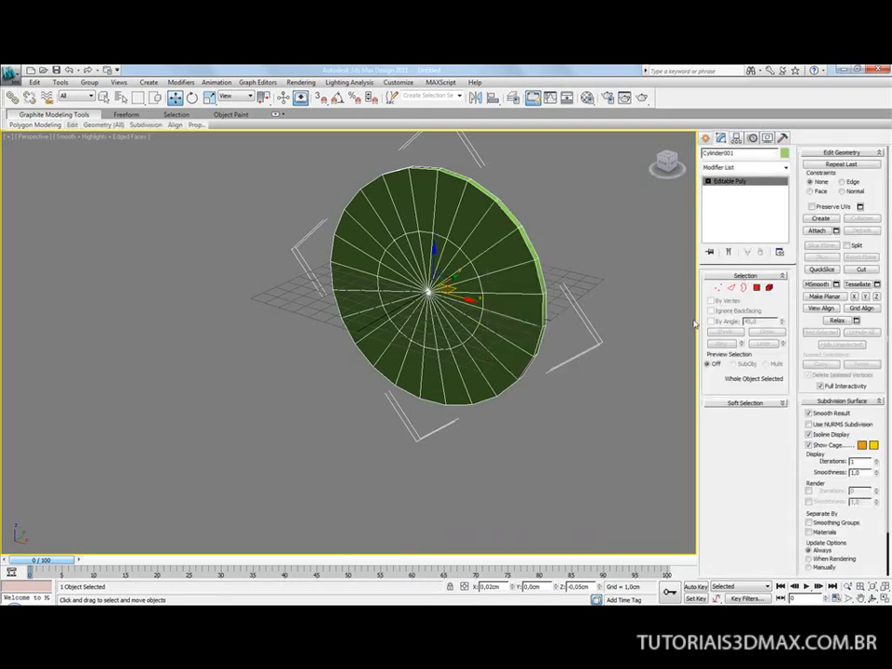
# At Polygon level, select all polygons in the outer ring of the disc's front cap
pyautogui.press('4')
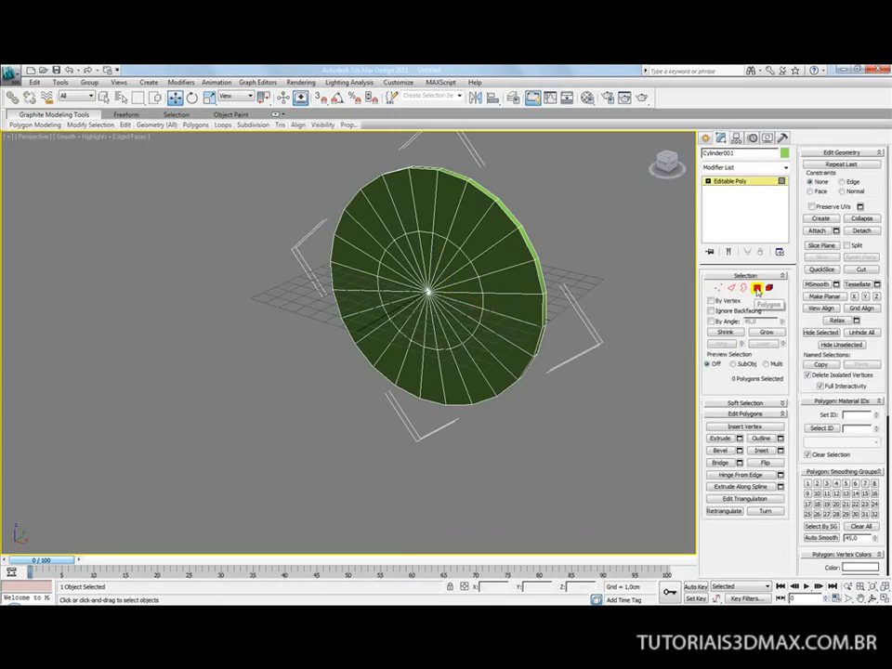
pyautogui.click(494, 219)
pyautogui.keyDown('ctrl'); pyautogui.click(476, 204); pyautogui.keyUp('ctrl')
pyautogui.keyDown('ctrl'); pyautogui.click(451, 189); pyautogui.keyUp('ctrl')
pyautogui.keyDown('ctrl'); pyautogui.click(423, 186); pyautogui.keyUp('ctrl')
pyautogui.keyDown('ctrl'); pyautogui.click(397, 194); pyautogui.keyUp('ctrl')
pyautogui.keyDown('ctrl'); pyautogui.click(377, 209); pyautogui.keyUp('ctrl')
pyautogui.keyDown('ctrl'); pyautogui.click(358, 230); pyautogui.keyUp('ctrl')
pyautogui.keyDown('ctrl'); pyautogui.click(351, 251); pyautogui.keyUp('ctrl')
pyautogui.keyDown('ctrl'); pyautogui.click(346, 272); pyautogui.keyUp('ctrl')
pyautogui.keyDown('ctrl'); pyautogui.click(346, 296); pyautogui.keyUp('ctrl')
pyautogui.keyDown('ctrl'); pyautogui.click(358, 325); pyautogui.keyUp('ctrl')
pyautogui.keyDown('ctrl'); pyautogui.click(367, 344); pyautogui.keyUp('ctrl')
pyautogui.keyDown('ctrl'); pyautogui.click(386, 361); pyautogui.keyUp('ctrl')
pyautogui.keyDown('ctrl'); pyautogui.click(402, 375); pyautogui.keyUp('ctrl')
pyautogui.keyDown('ctrl'); pyautogui.click(415, 385); pyautogui.keyUp('ctrl')
pyautogui.keyDown('ctrl'); pyautogui.click(438, 390); pyautogui.keyUp('ctrl')
pyautogui.keyDown('ctrl'); pyautogui.click(462, 386); pyautogui.keyUp('ctrl')
pyautogui.keyDown('ctrl'); pyautogui.click(479, 377); pyautogui.keyUp('ctrl')
pyautogui.keyDown('ctrl'); pyautogui.click(494, 369); pyautogui.keyUp('ctrl')
pyautogui.keyDown('ctrl'); pyautogui.click(507, 353); pyautogui.keyUp('ctrl')
pyautogui.keyDown('ctrl'); pyautogui.click(516, 333); pyautogui.keyUp('ctrl')
pyautogui.keyDown('ctrl'); pyautogui.click(521, 310); pyautogui.keyUp('ctrl')
pyautogui.keyDown('ctrl'); pyautogui.click(519, 285); pyautogui.keyUp('ctrl')
pyautogui.keyDown('ctrl'); pyautogui.click(512, 254); pyautogui.keyUp('ctrl')
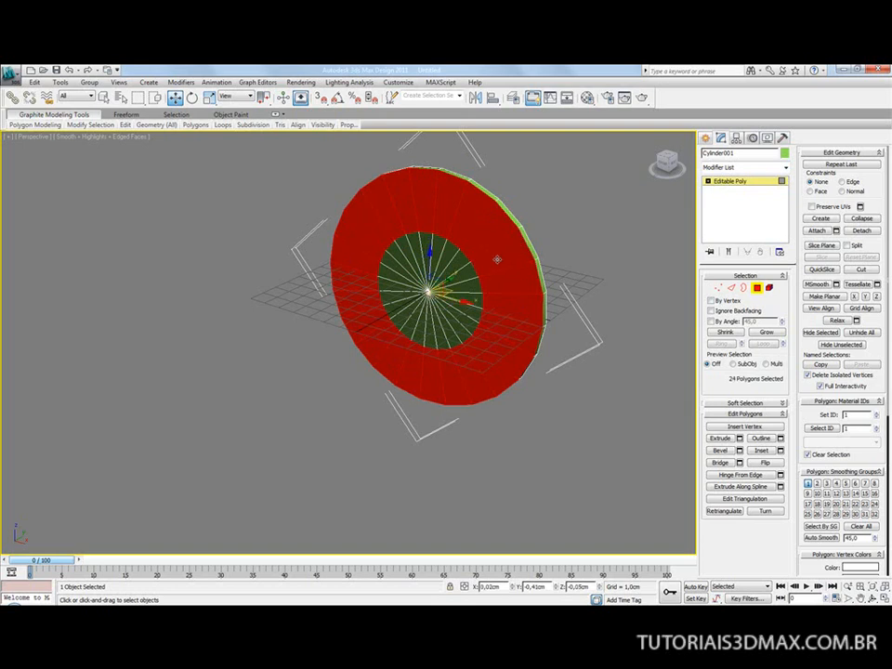
# Add all the inner triangular polygons around the centre of the front cap to the selection
pyautogui.keyDown('ctrl'); pyautogui.click(458, 260); pyautogui.keyUp('ctrl')
pyautogui.keyDown('ctrl'); pyautogui.click(466, 273); pyautogui.keyUp('ctrl')
pyautogui.keyDown('ctrl'); pyautogui.click(471, 287); pyautogui.keyUp('ctrl')
pyautogui.keyDown('ctrl'); pyautogui.click(472, 300); pyautogui.keyUp('ctrl')
pyautogui.keyDown('ctrl'); pyautogui.click(473, 313); pyautogui.keyUp('ctrl')
pyautogui.keyDown('ctrl'); pyautogui.click(464, 323); pyautogui.keyUp('ctrl')
pyautogui.keyDown('ctrl'); pyautogui.click(454, 334); pyautogui.keyUp('ctrl')
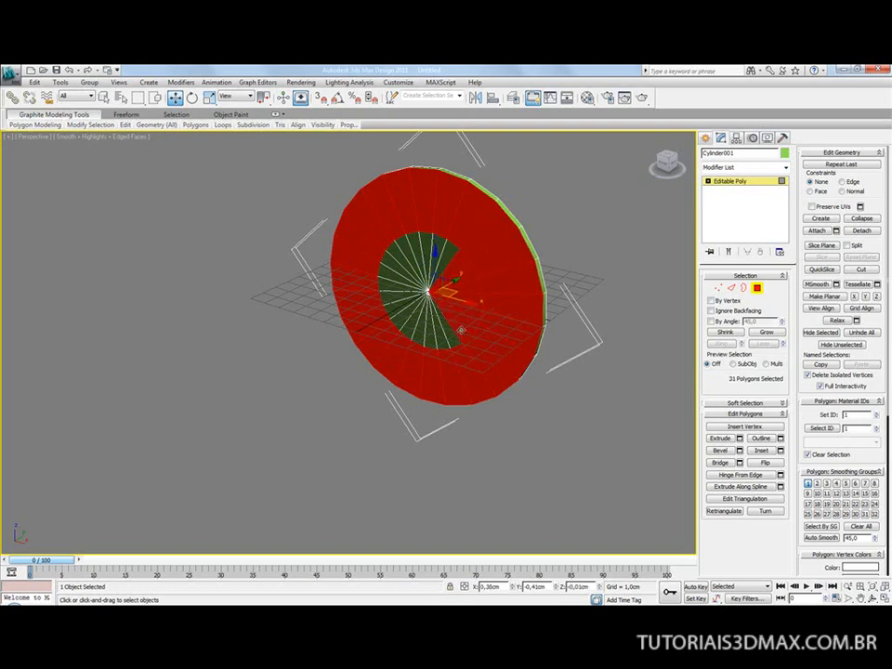
pyautogui.keyDown('ctrl'); pyautogui.click(442, 339); pyautogui.keyUp('ctrl')
pyautogui.keyDown('ctrl'); pyautogui.click(429, 342); pyautogui.keyUp('ctrl')
pyautogui.keyDown('ctrl'); pyautogui.click(418, 340); pyautogui.keyUp('ctrl')
pyautogui.keyDown('ctrl'); pyautogui.click(409, 333); pyautogui.keyUp('ctrl')
pyautogui.keyDown('ctrl'); pyautogui.click(402, 321); pyautogui.keyUp('ctrl')
pyautogui.keyDown('ctrl'); pyautogui.click(399, 308); pyautogui.keyUp('ctrl')
pyautogui.keyDown('ctrl'); pyautogui.click(393, 298); pyautogui.keyUp('ctrl')
pyautogui.keyDown('ctrl'); pyautogui.click(390, 289); pyautogui.keyUp('ctrl')
pyautogui.keyDown('ctrl'); pyautogui.click(387, 282); pyautogui.keyUp('ctrl')
pyautogui.keyDown('ctrl'); pyautogui.click(386, 272); pyautogui.keyUp('ctrl')
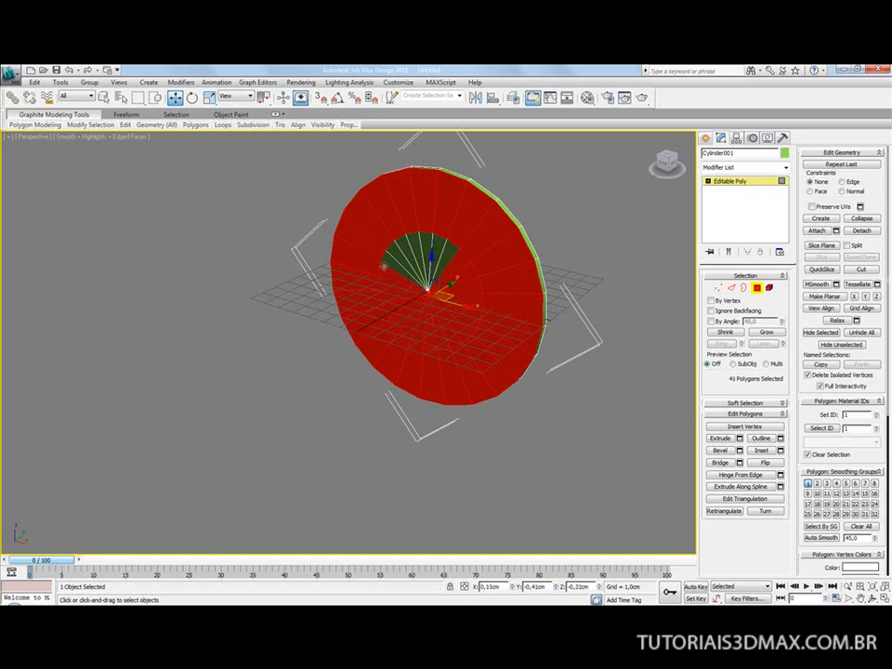
pyautogui.keyDown('ctrl'); pyautogui.click(392, 259); pyautogui.keyUp('ctrl')
pyautogui.keyDown('ctrl'); pyautogui.click(401, 245); pyautogui.keyUp('ctrl')
pyautogui.keyDown('ctrl'); pyautogui.click(412, 241); pyautogui.keyUp('ctrl')
pyautogui.keyDown('ctrl'); pyautogui.click(422, 238); pyautogui.keyUp('ctrl')
pyautogui.keyDown('ctrl'); pyautogui.click(430, 239); pyautogui.keyUp('ctrl')
pyautogui.keyDown('ctrl'); pyautogui.click(439, 244); pyautogui.keyUp('ctrl')
pyautogui.keyDown('ctrl'); pyautogui.click(446, 248); pyautogui.keyUp('ctrl')
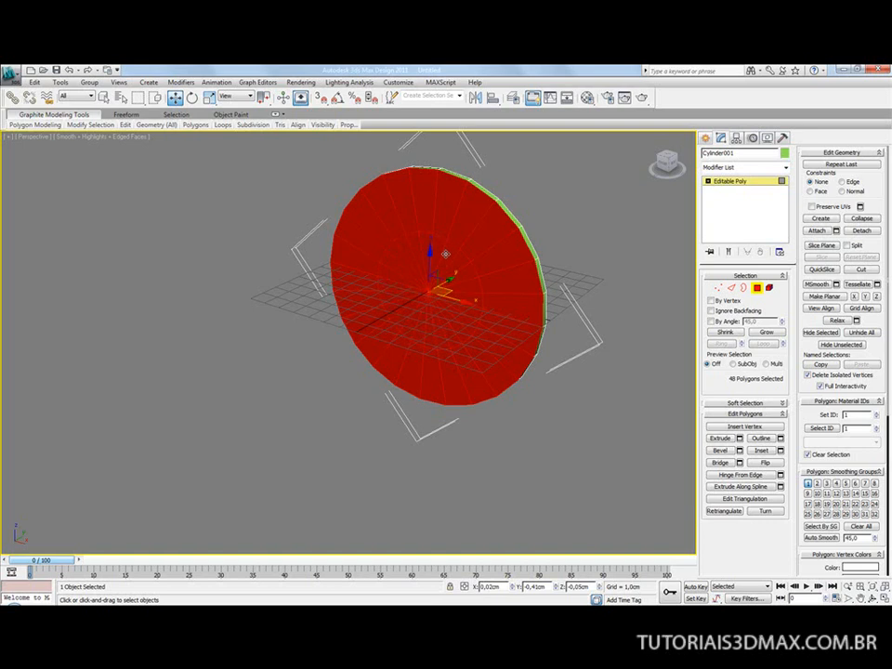
# Check the clock image in Firefox, and inset the selected front-cap polygons in 3ds Max by about 0.23 cm
pyautogui.hotkey('alt', 'Tab')
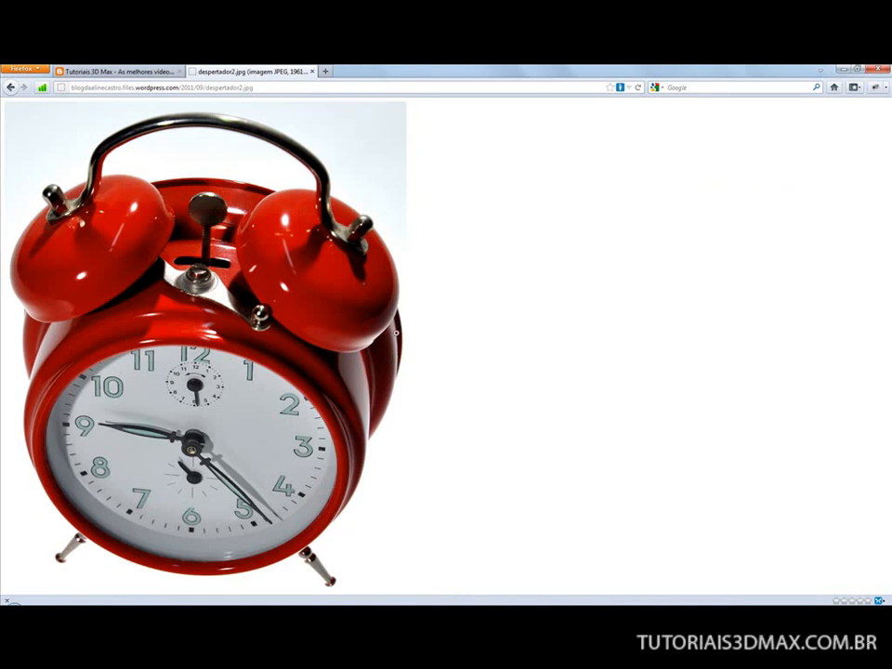
pyautogui.hotkey('alt', 'Tab')
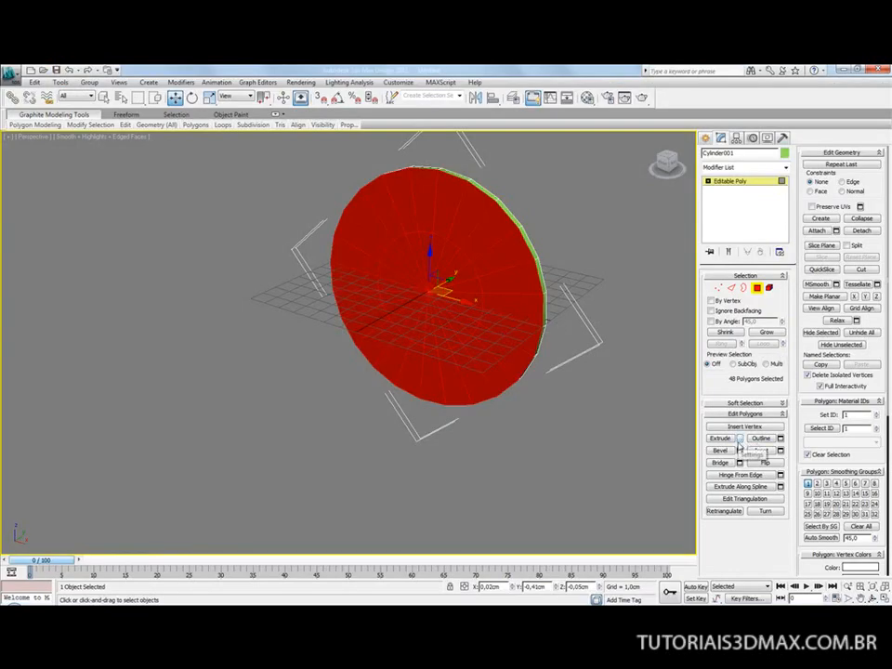
pyautogui.scroll(3, 473, 311)
pyautogui.moveTo(473, 306); pyautogui.dragTo(423, 324, button='middle')
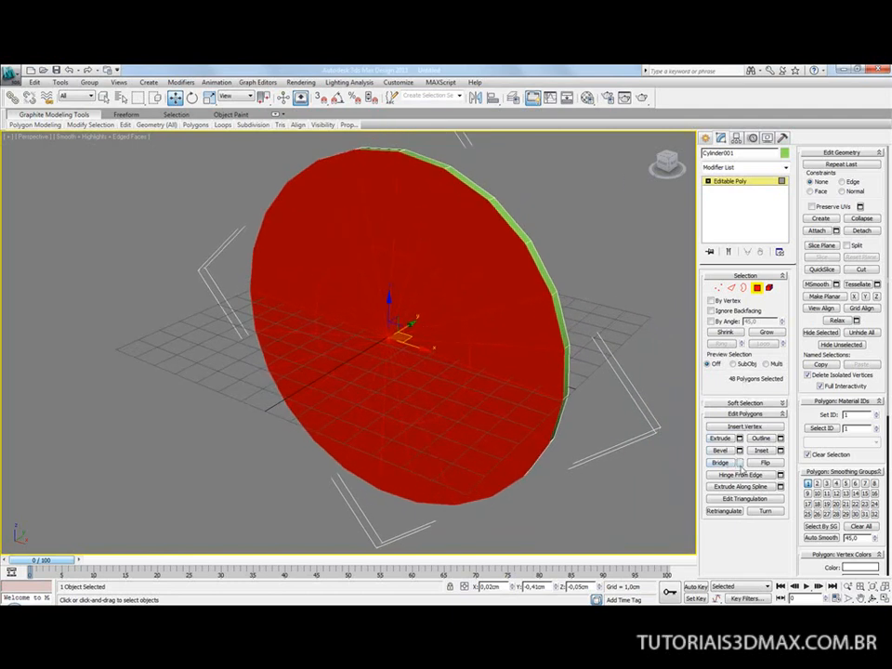
pyautogui.click(780, 452)
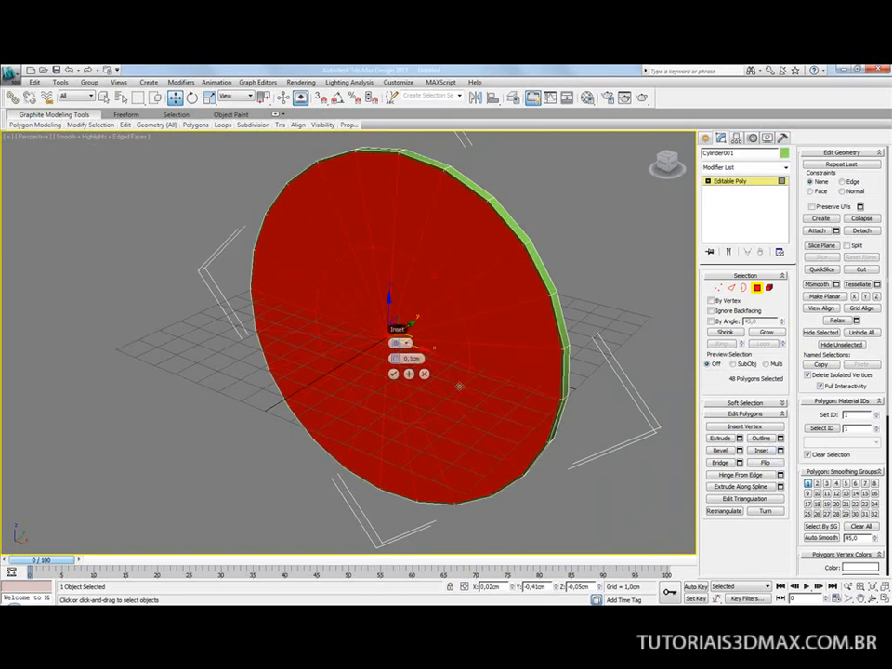
pyautogui.moveTo(393, 358)
pyautogui.mouseDown()
pyautogui.moveTo(403, 358)
pyautogui.moveTo(394, 359)
pyautogui.mouseUp()
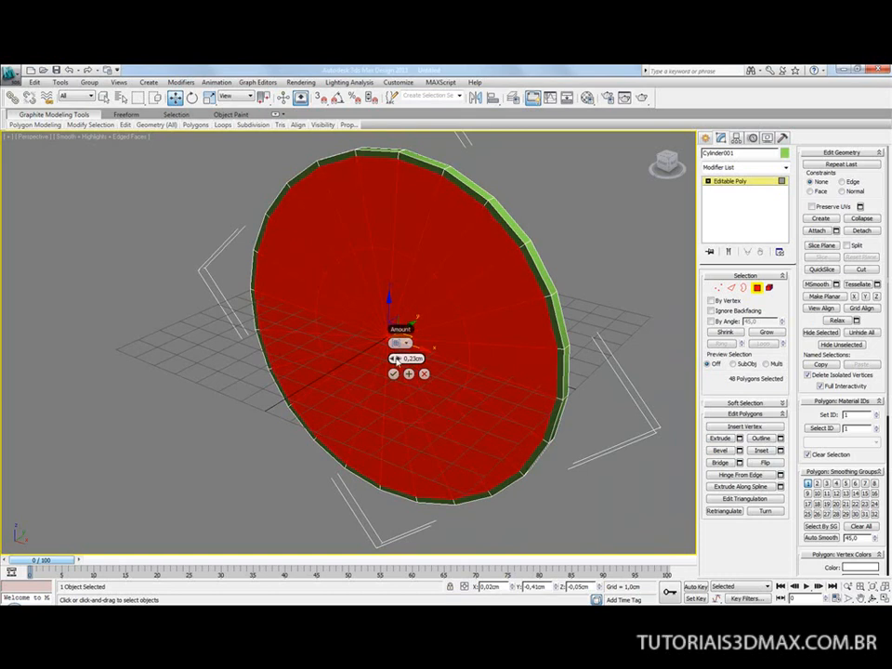
pyautogui.click(394, 375)
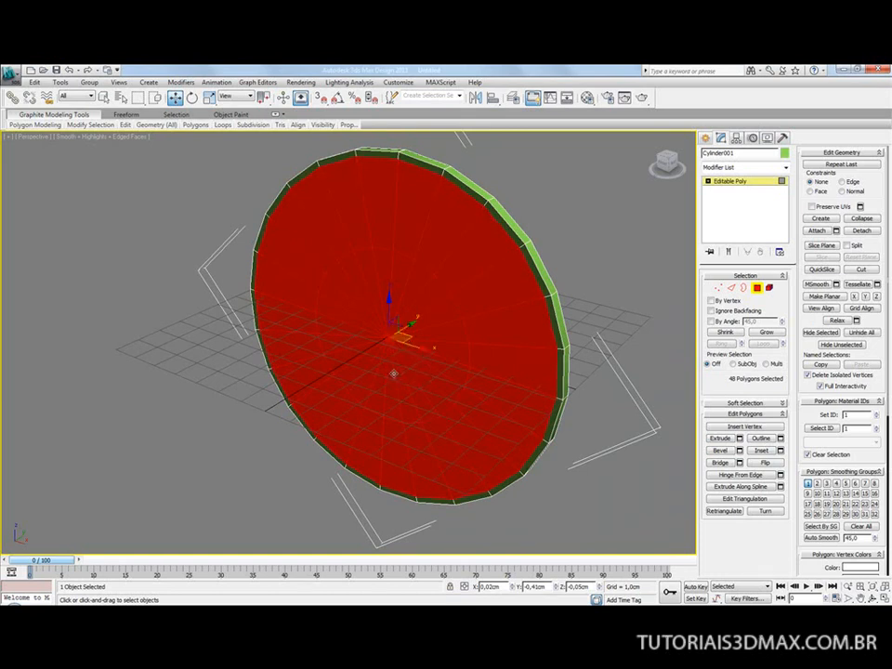
# Extrude the selected front-cap polygons by about 0.08 cm, and extrude them again by about 1.11 cm
pyautogui.click(739, 438)
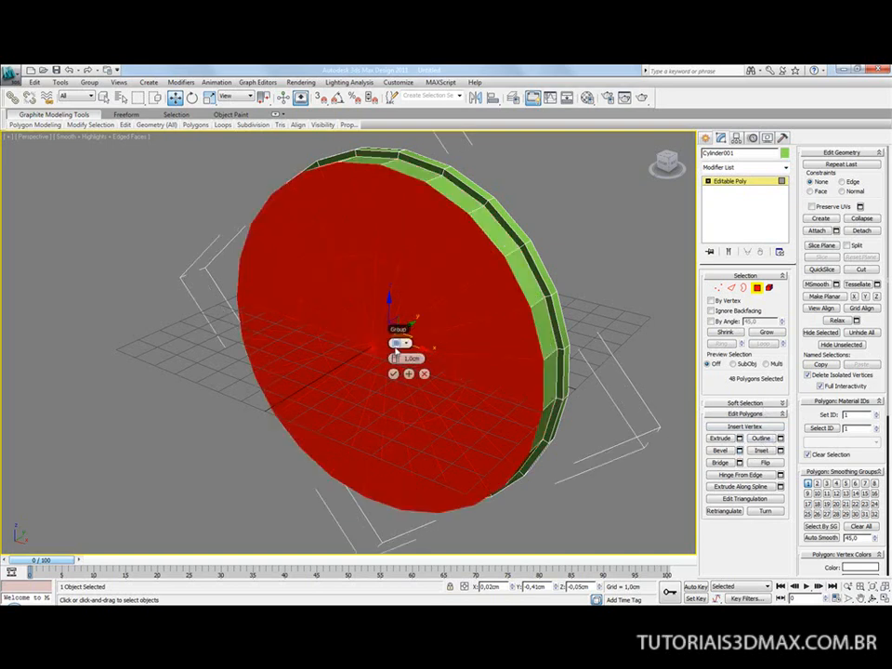
pyautogui.moveTo(393, 359); pyautogui.dragTo(353, 358)
pyautogui.click(407, 376)
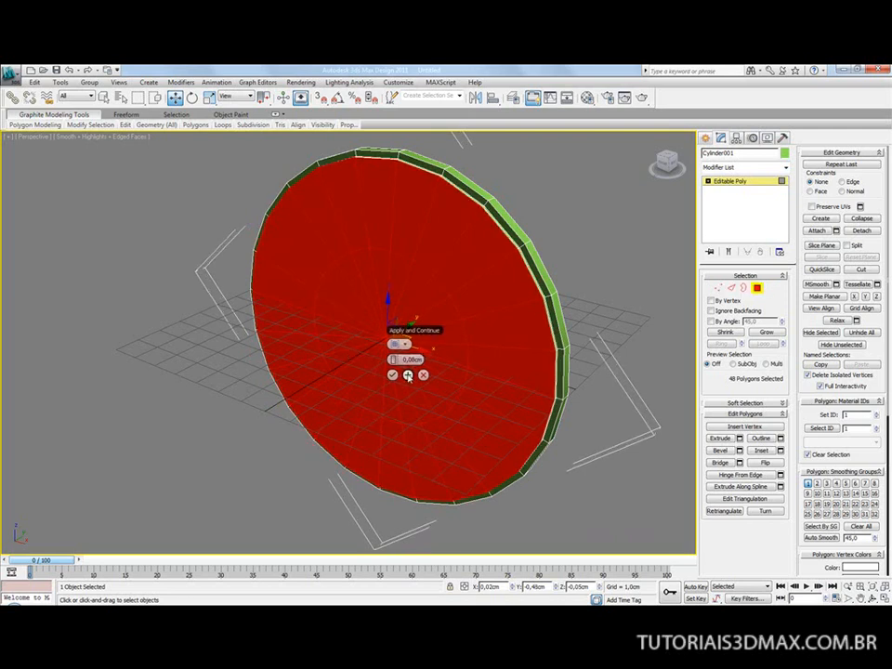
pyautogui.moveTo(393, 358); pyautogui.dragTo(440, 355)
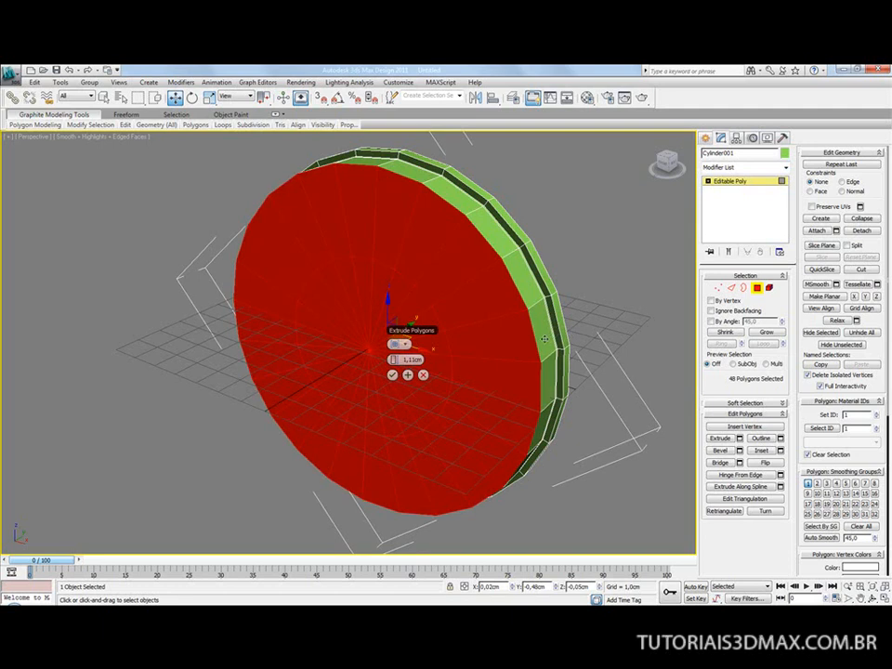
# Turn on NURMS subdivision for the disc and test-render the Perspective view
pyautogui.moveTo(802, 420); pyautogui.dragTo(799, 151)
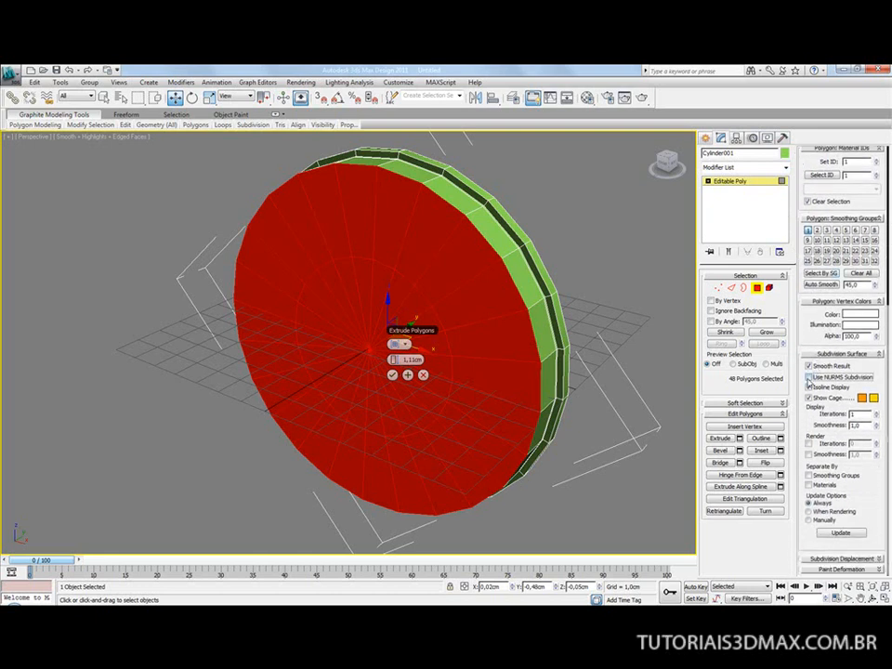
pyautogui.click(808, 376)
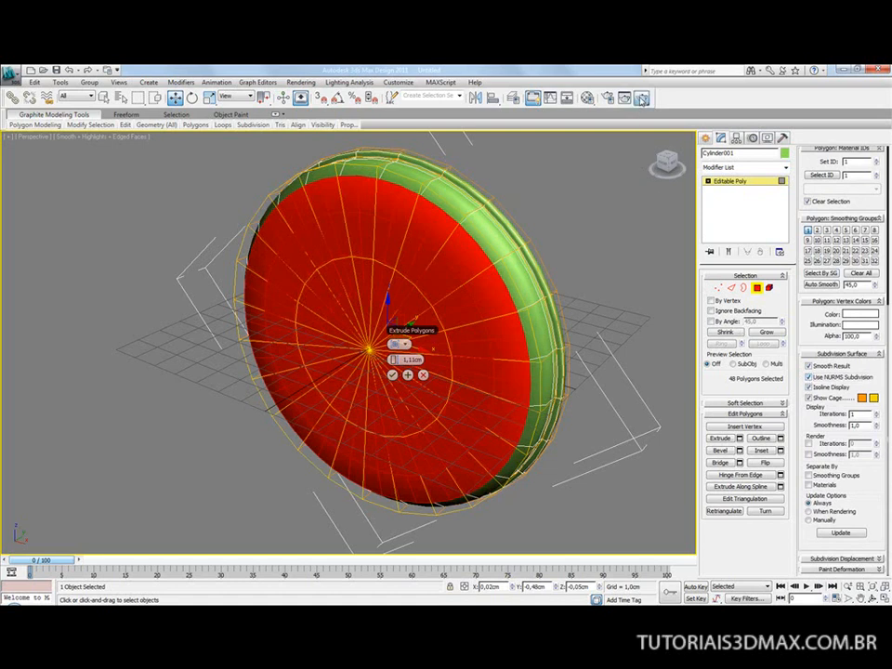
pyautogui.click(641, 98)
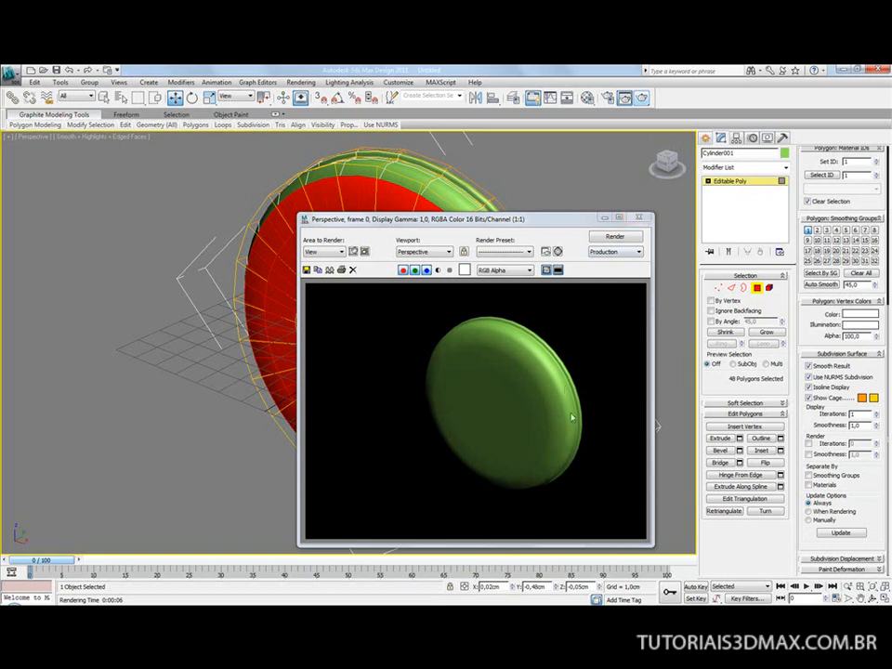
pyautogui.click(638, 217)
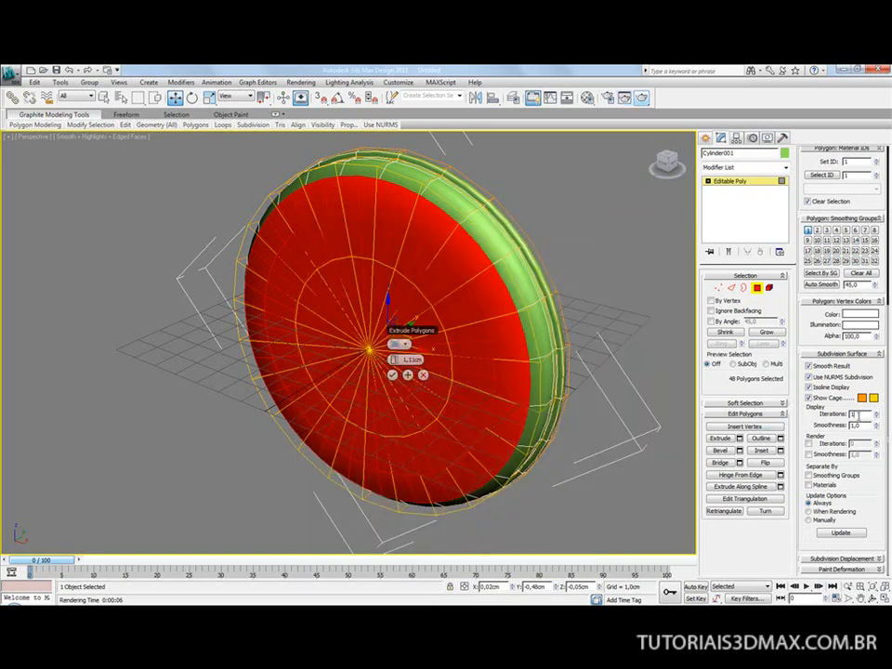
# Set the subdivision display iterations to 3 and compare a new Perspective render with the clock image in Firefox
pyautogui.write('2')
pyautogui.press('Return')
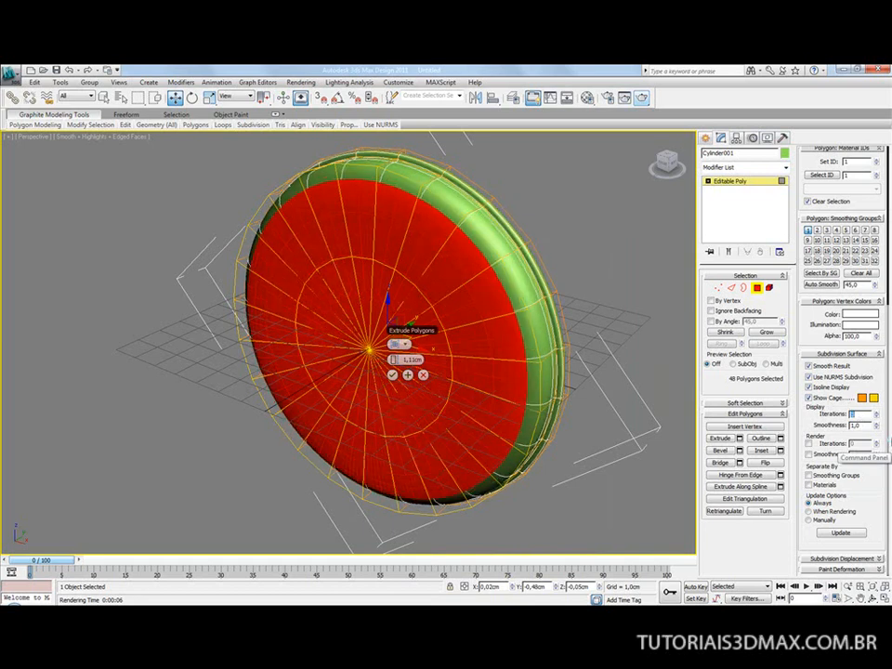
pyautogui.click(641, 99)
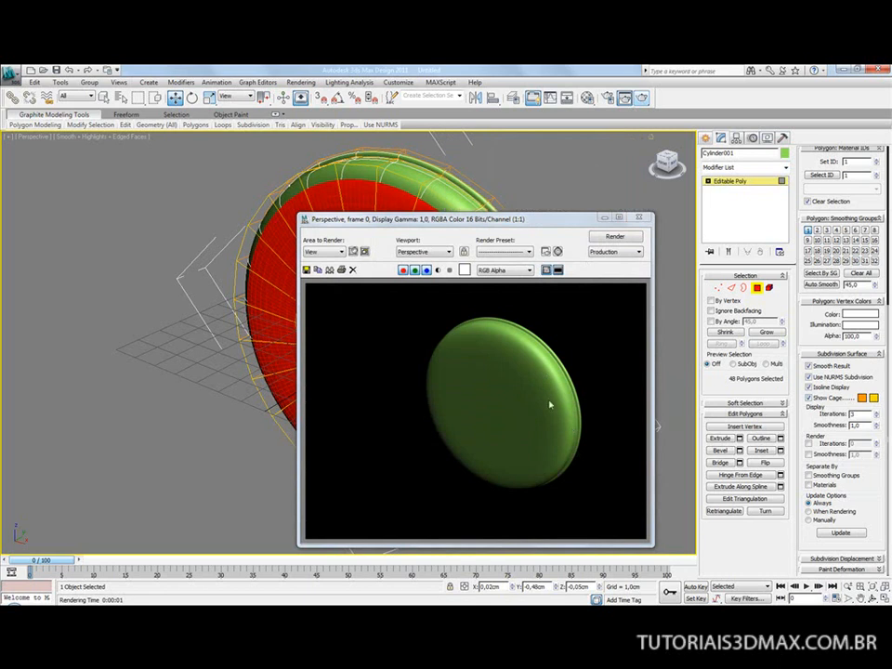
pyautogui.hotkey('alt', 'Tab')
pyautogui.hotkey('alt', 'Tab')
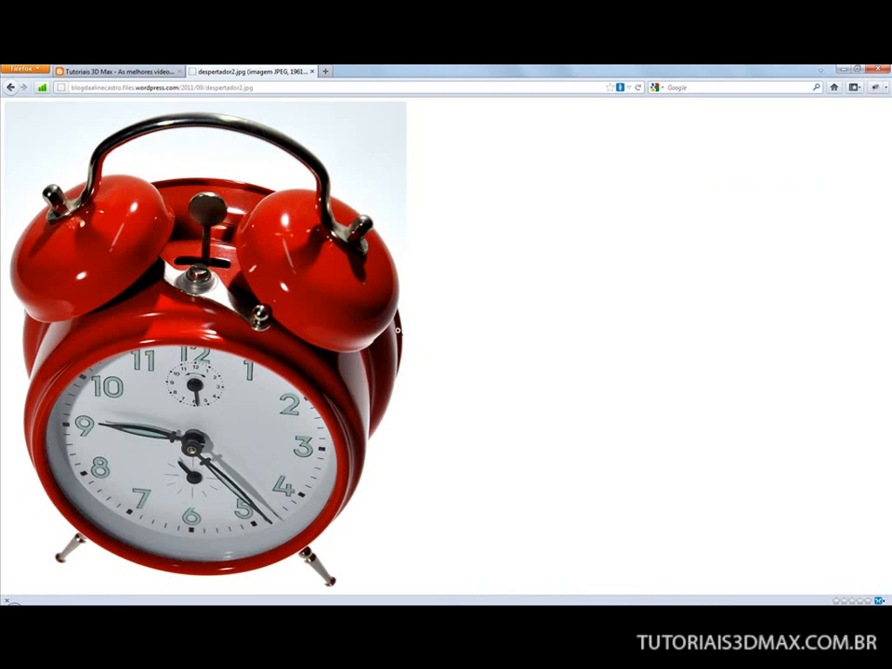
pyautogui.hotkey('alt', 'Tab')
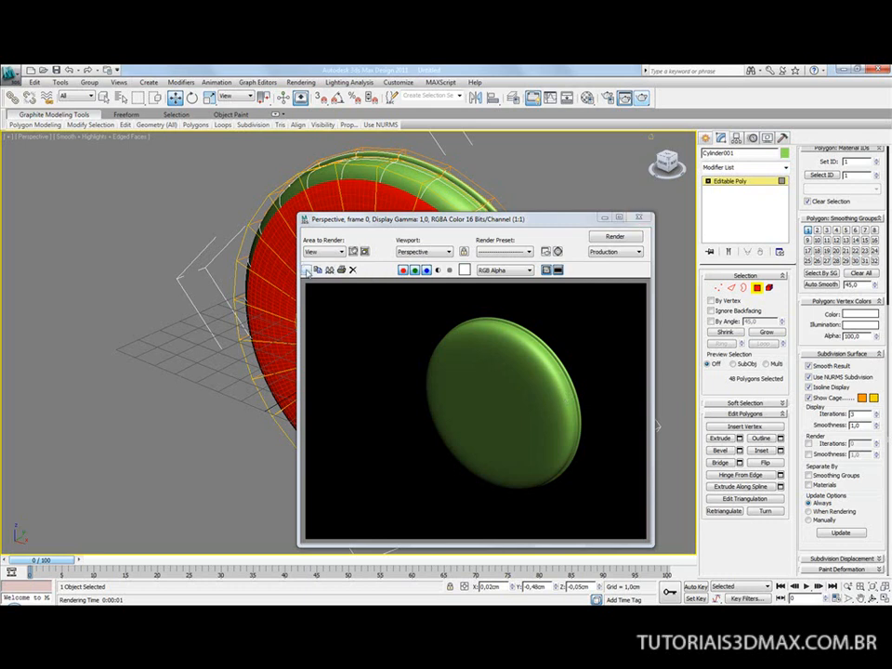
# Start saving the rendered image and browse to the jpg folder inside "despertador antigo"
pyautogui.click(306, 270)
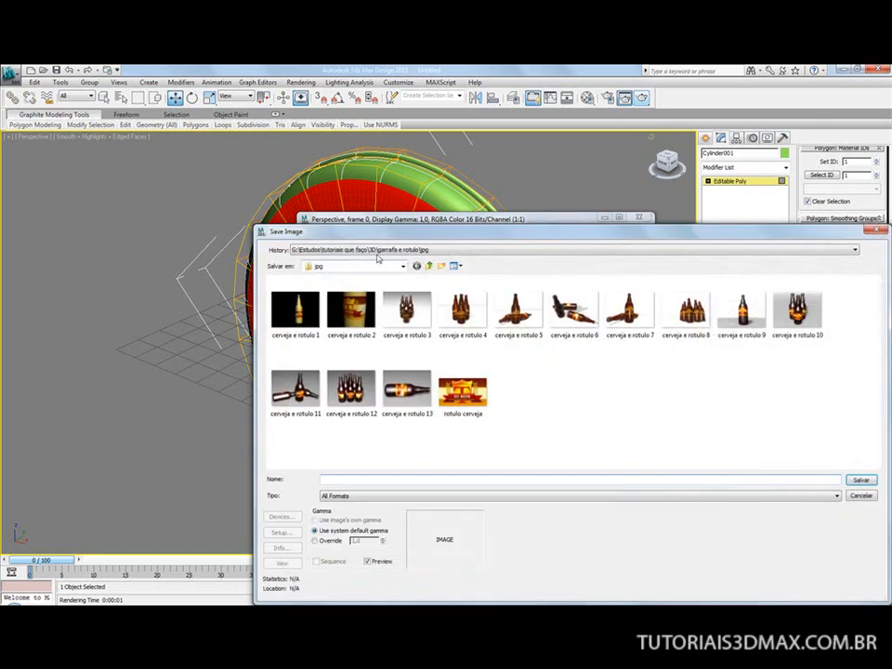
pyautogui.click(429, 250)
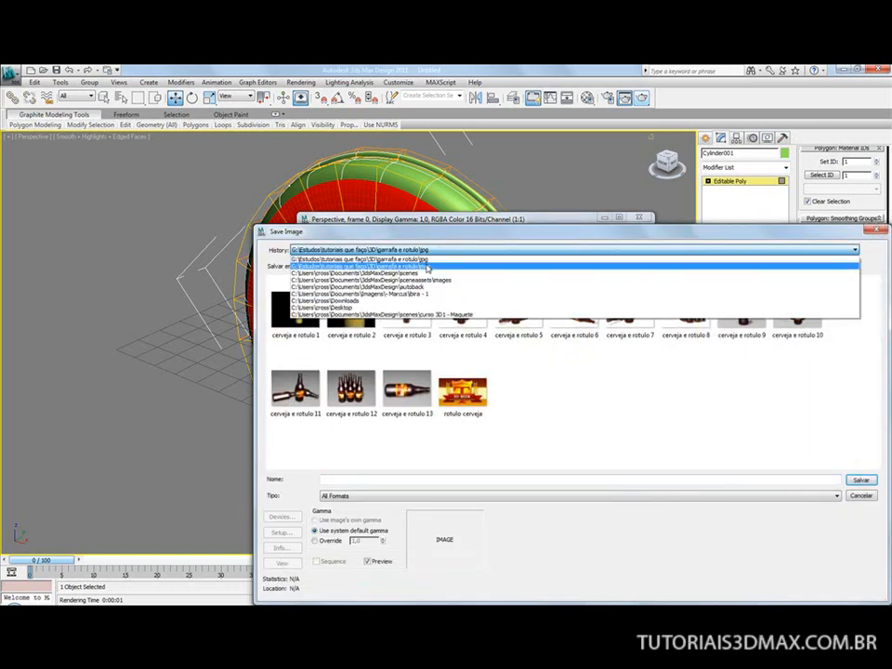
pyautogui.click(428, 257)
pyautogui.click(430, 265)
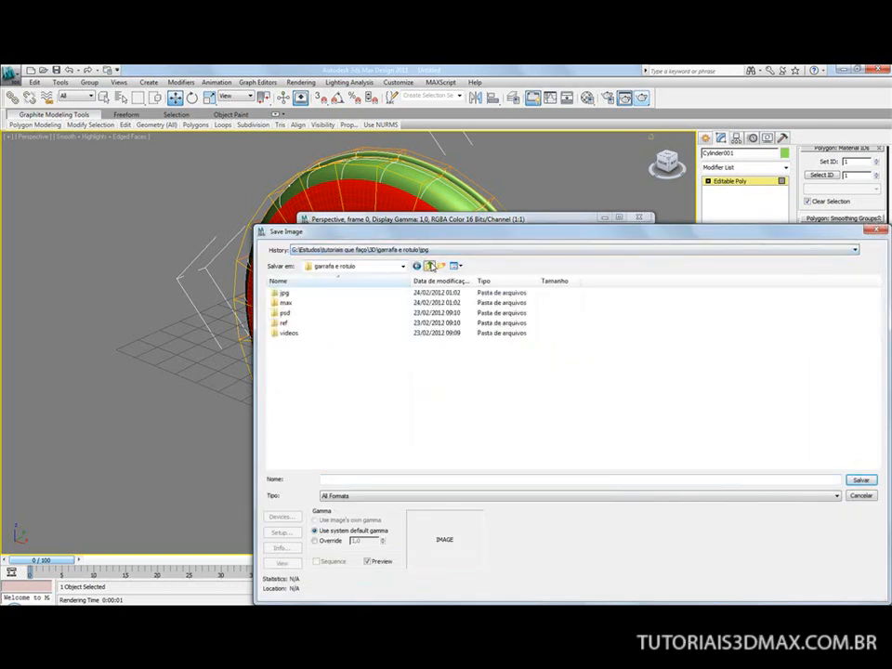
pyautogui.click(430, 265)
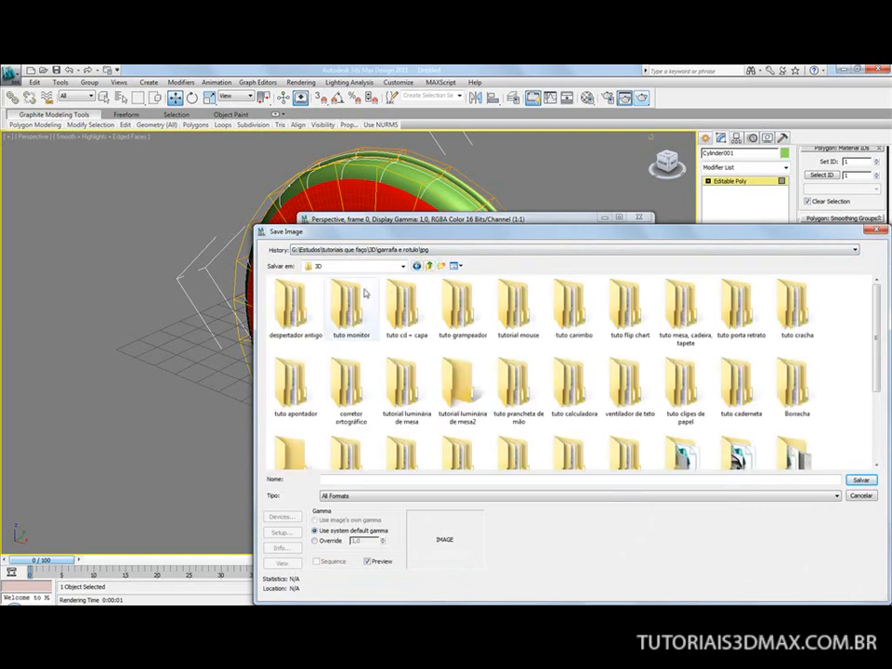
pyautogui.doubleClick(291, 306)
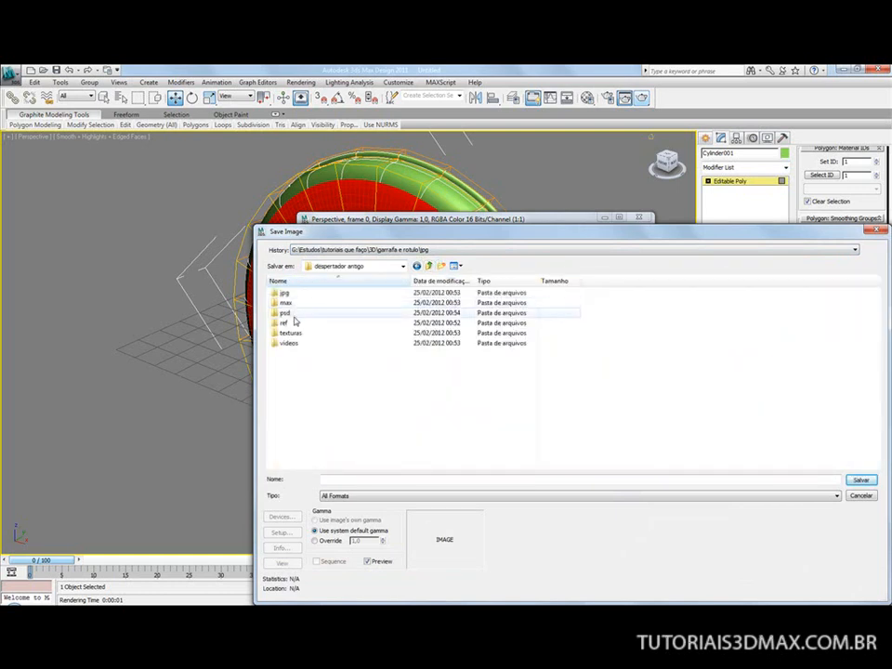
pyautogui.click(291, 295)
pyautogui.doubleClick(291, 294)
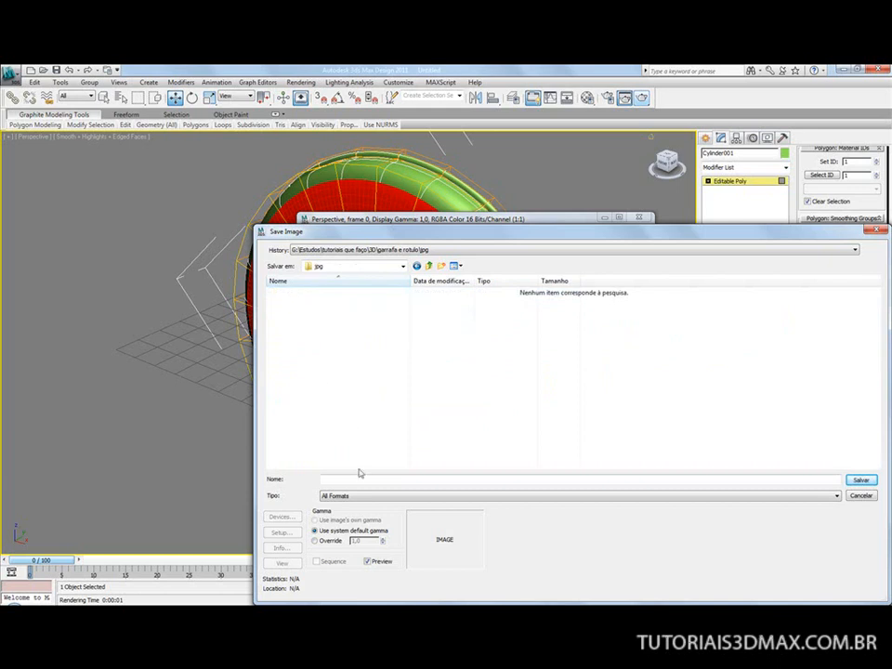
# Save the render as a JPEG named "despertador antigo 1" and close the render window
pyautogui.write('despertador antigo 1')
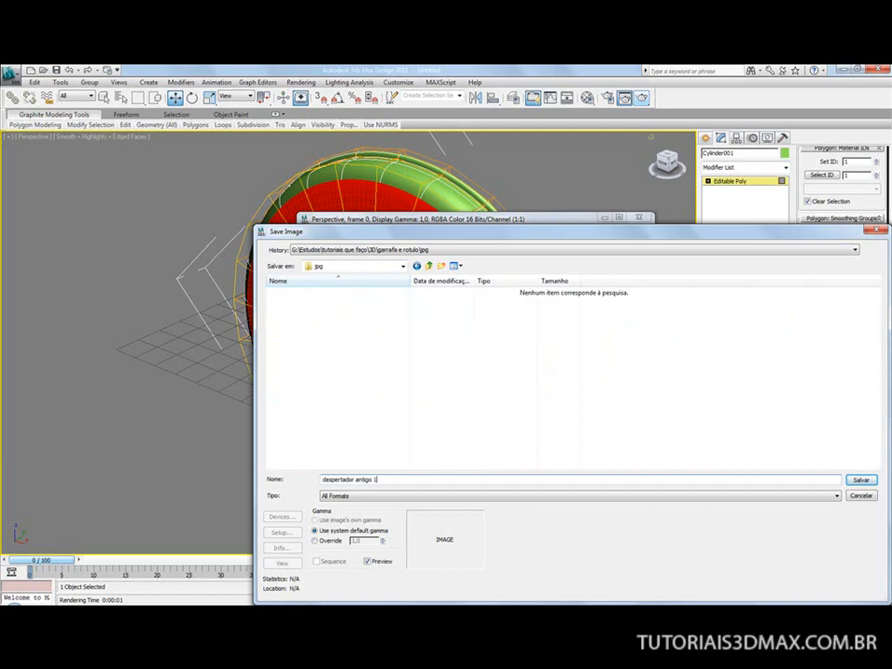
pyautogui.press('Tab')
pyautogui.press('j')
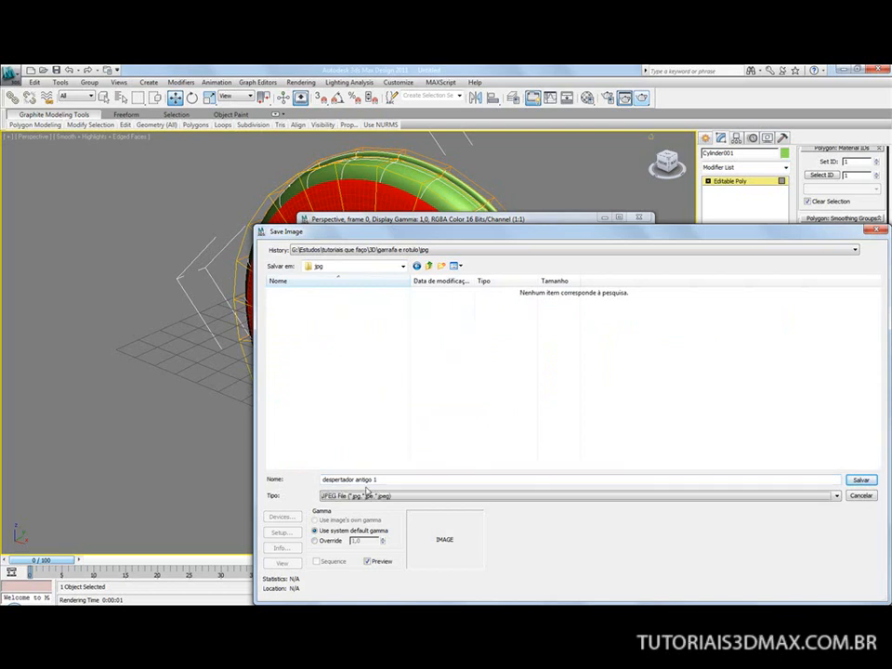
pyautogui.press('Return')
pyautogui.click(541, 476)
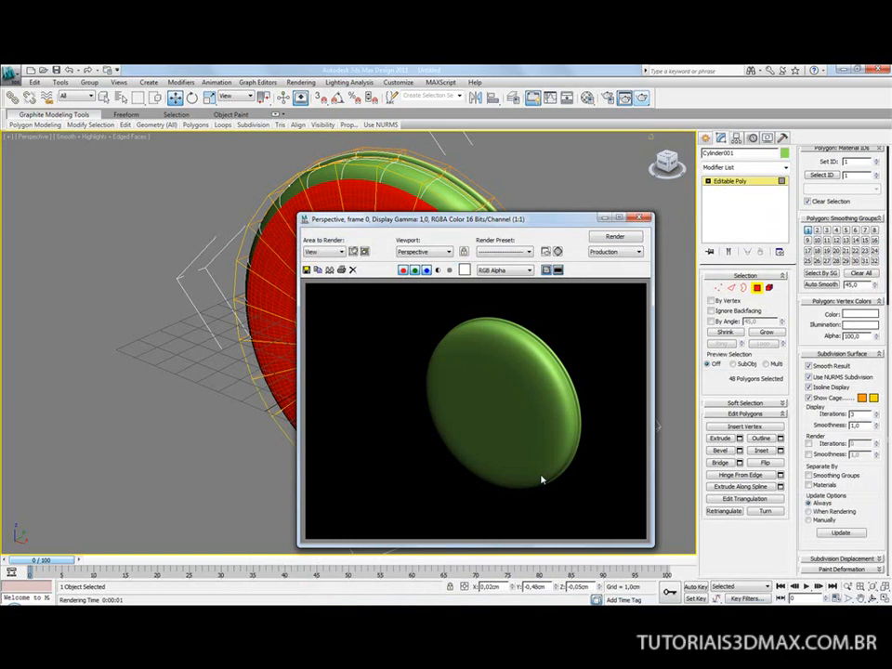
pyautogui.click(640, 219)
# Undo the smoothing, extrusions and inset on the front cap, keeping its polygons selected, and cancel the pending extrusion
pyautogui.click(809, 376)
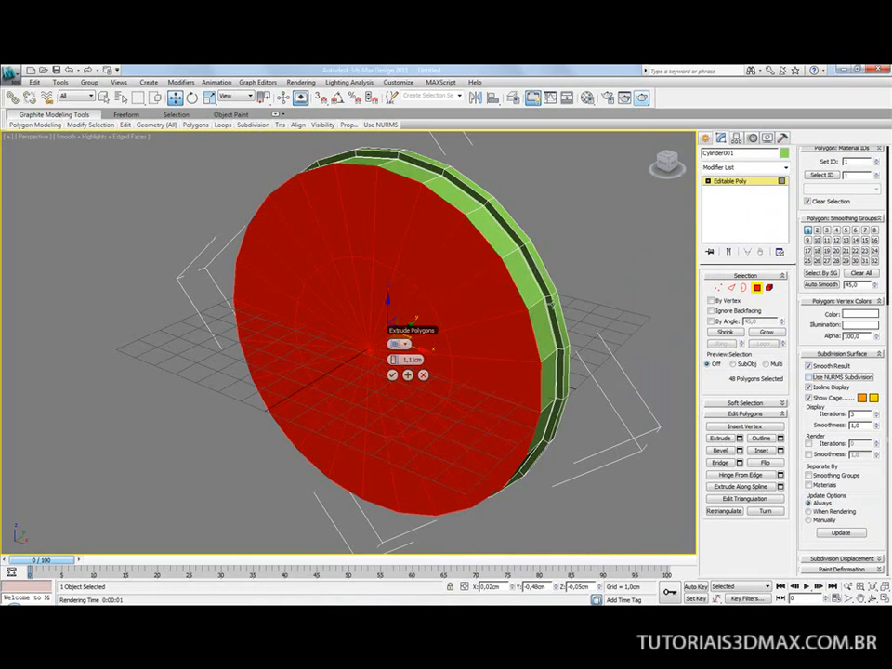
pyautogui.hotkey('ctrl', 'z')
pyautogui.hotkey('ctrl', 'z')
pyautogui.hotkey('ctrl', 'z')
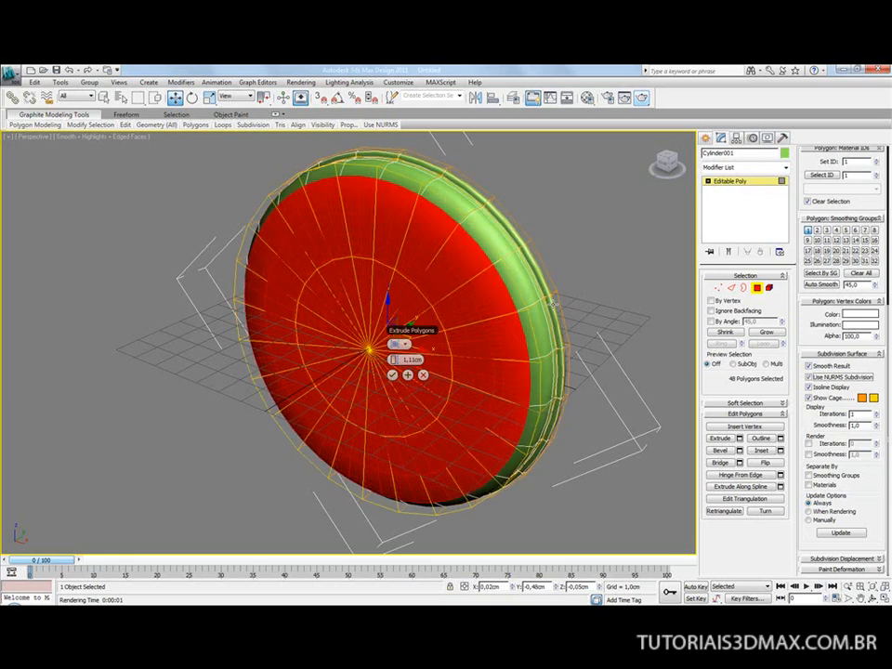
pyautogui.hotkey('ctrl', 'z')
pyautogui.hotkey('ctrl', 'z')
pyautogui.hotkey('ctrl', 'z')
pyautogui.hotkey('ctrl', 'z')
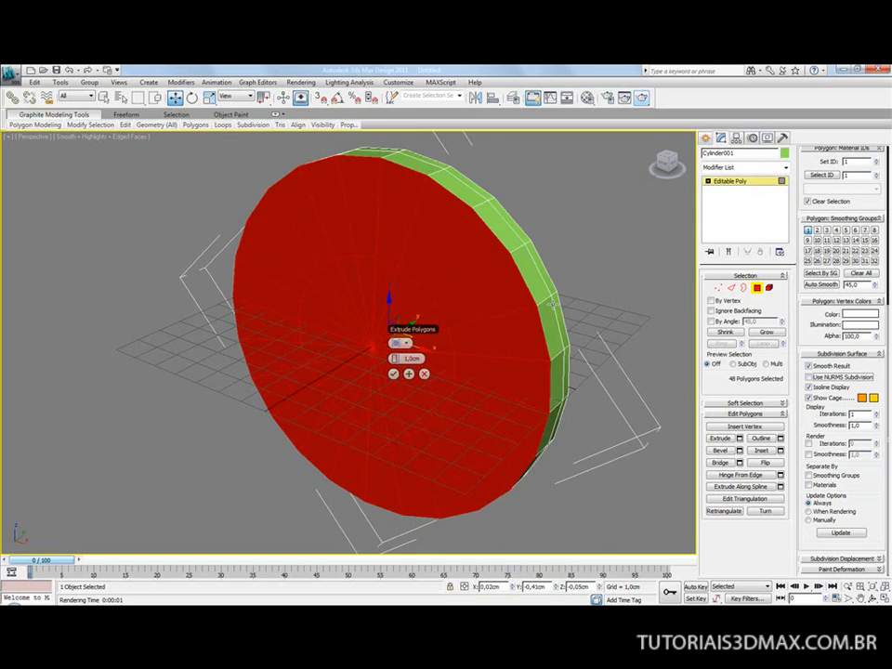
pyautogui.hotkey('ctrl', 'z')
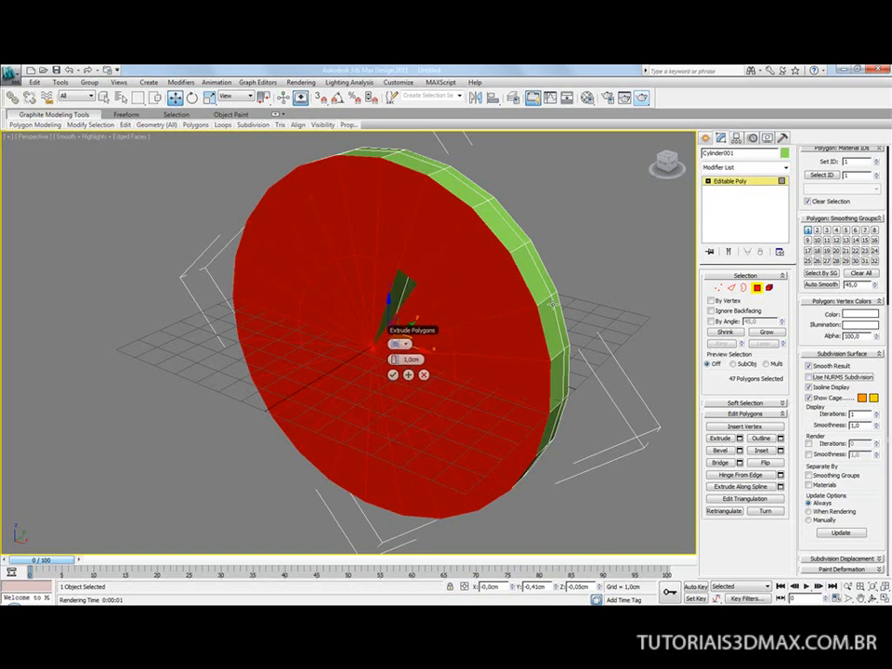
pyautogui.hotkey('ctrl', 'y')
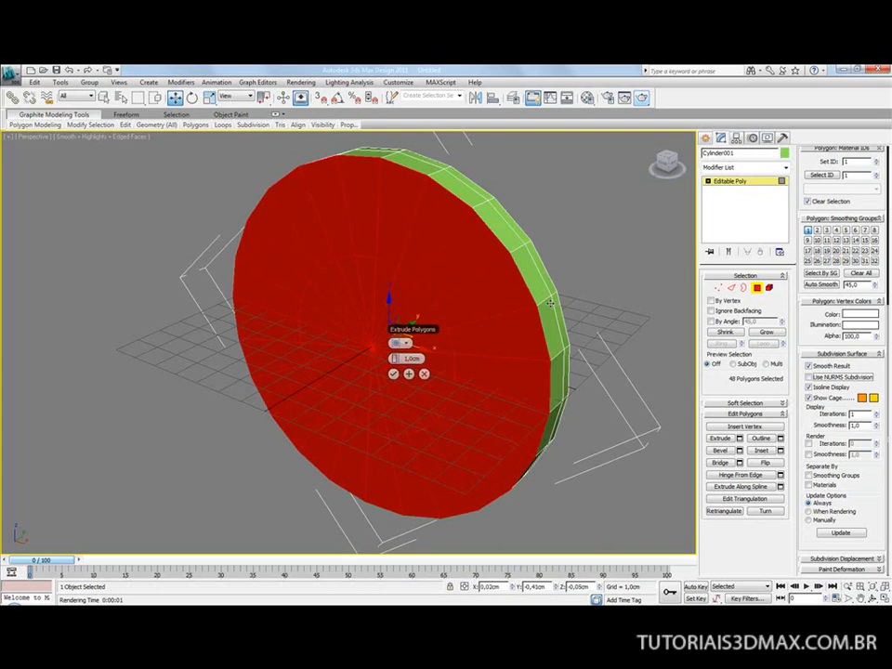
pyautogui.click(424, 374)
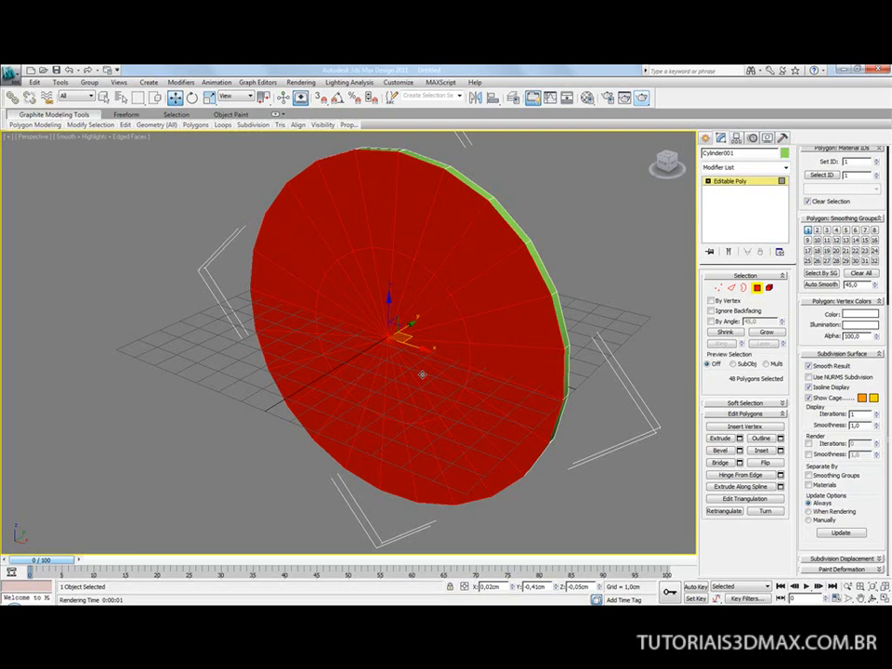
# Inset the selected front-cap polygons by more than 0.1 cm, leaving a narrow rim around the disc
pyautogui.click(781, 450)
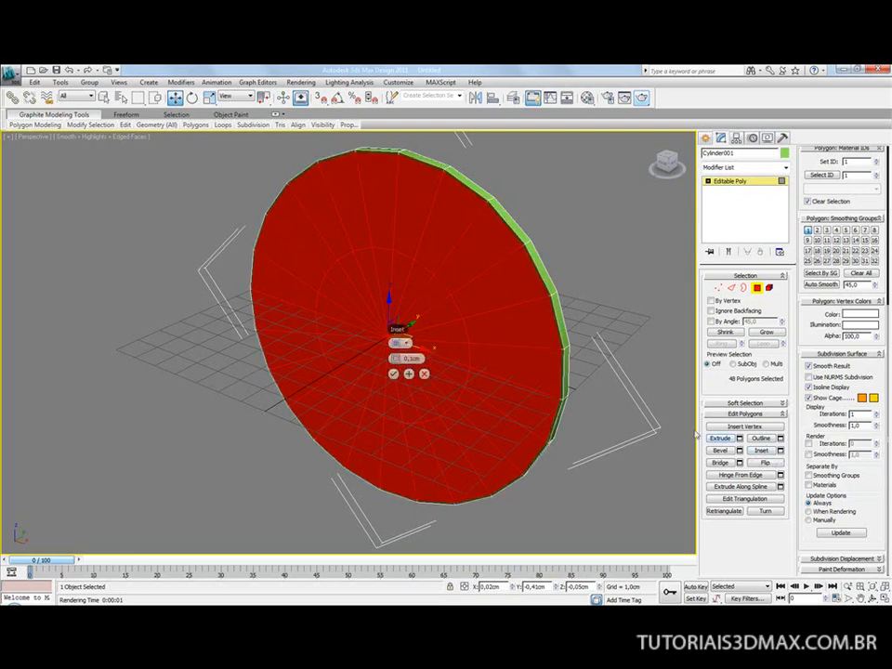
pyautogui.moveTo(394, 358); pyautogui.dragTo(395, 376)
pyautogui.click(392, 375)
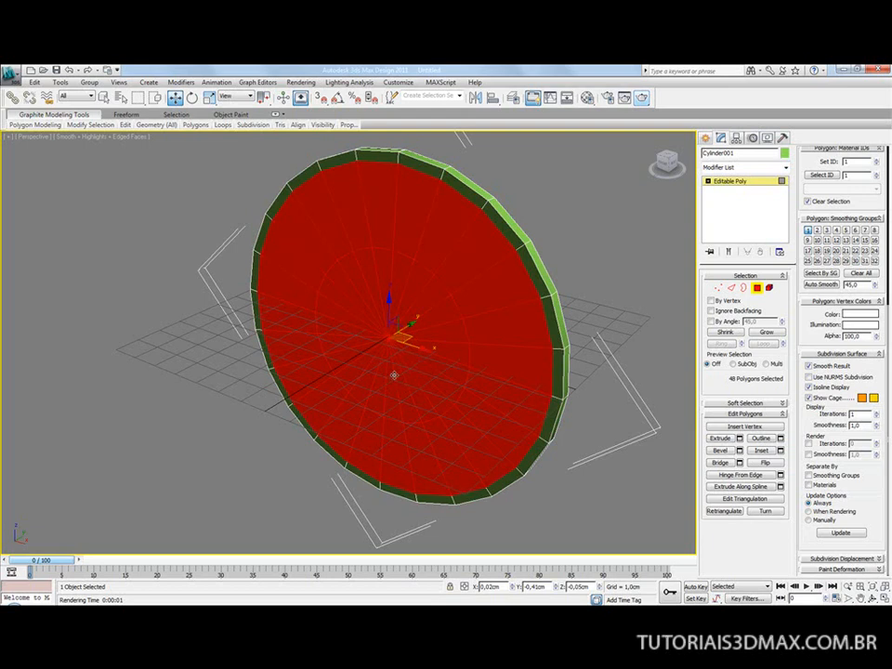
# Extrude the selected front-cap polygons by 0.1 cm, and extrude them again by about 1.2 cm
pyautogui.click(740, 439)
pyautogui.moveTo(394, 358); pyautogui.dragTo(353, 354)
pyautogui.click(408, 373)
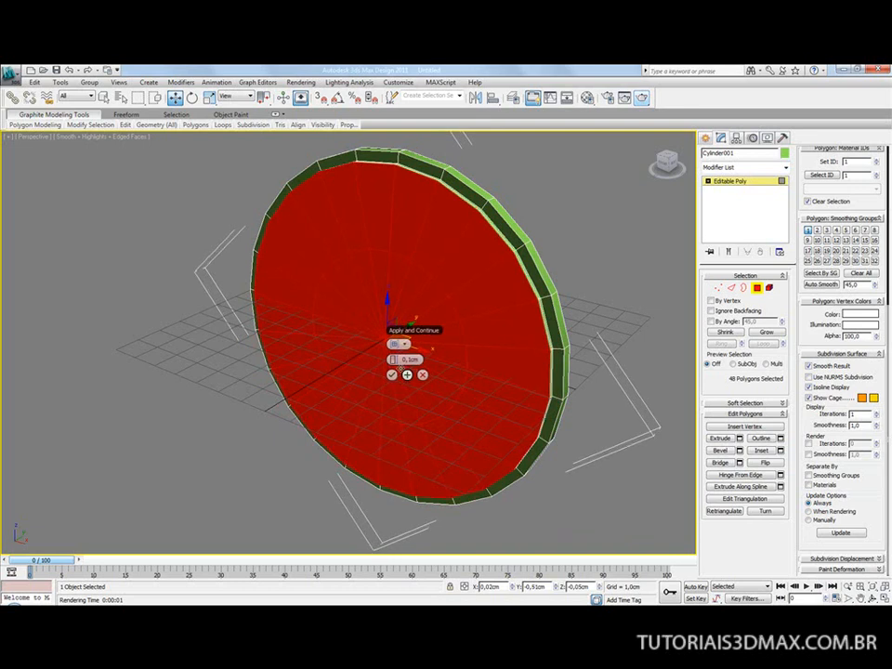
pyautogui.moveTo(389, 360); pyautogui.dragTo(435, 353)
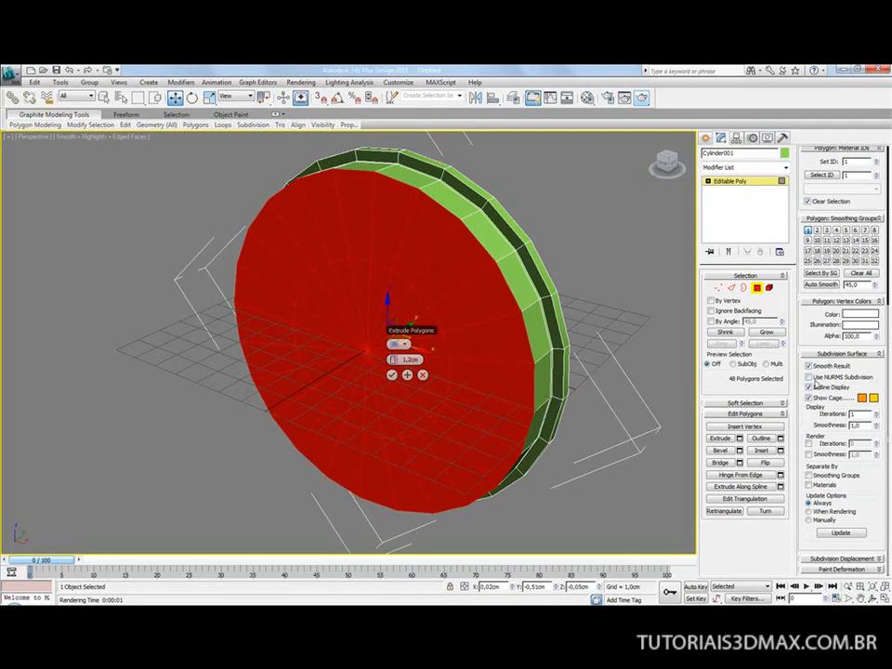
# Turn on NURMS subdivision with 3 display iterations and render the Perspective view again
pyautogui.click(808, 377)
pyautogui.click(642, 97)
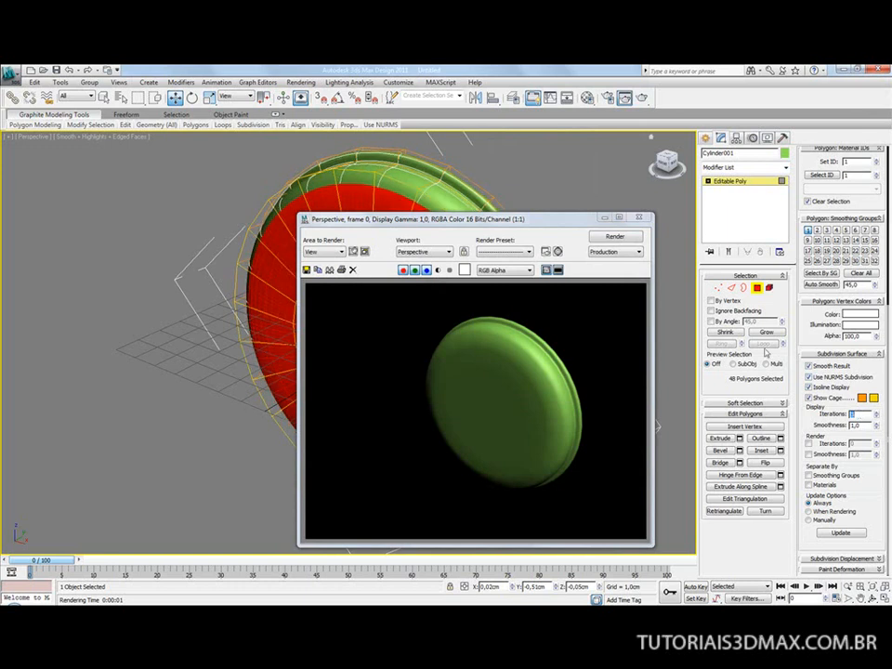
pyautogui.click(617, 236)
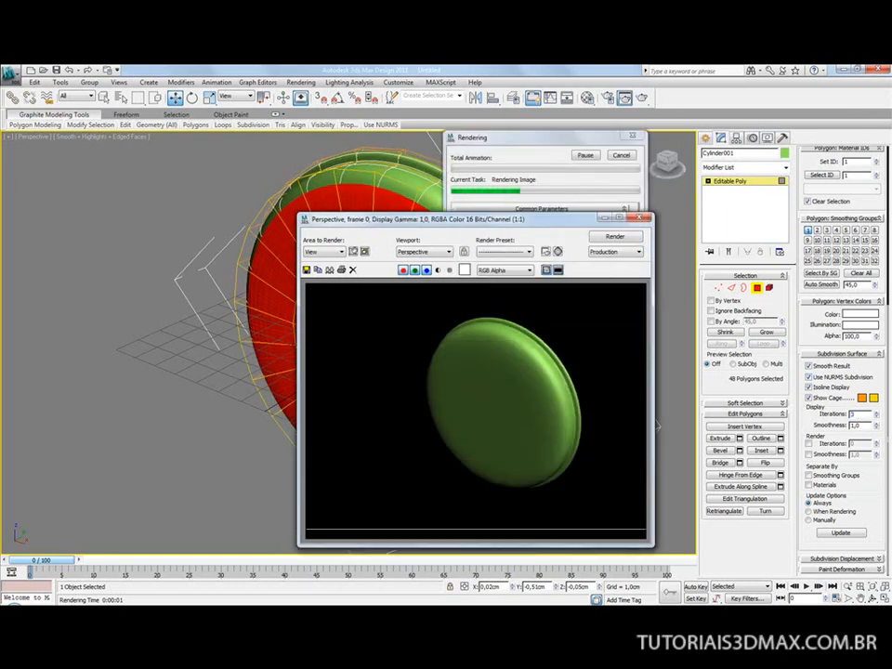